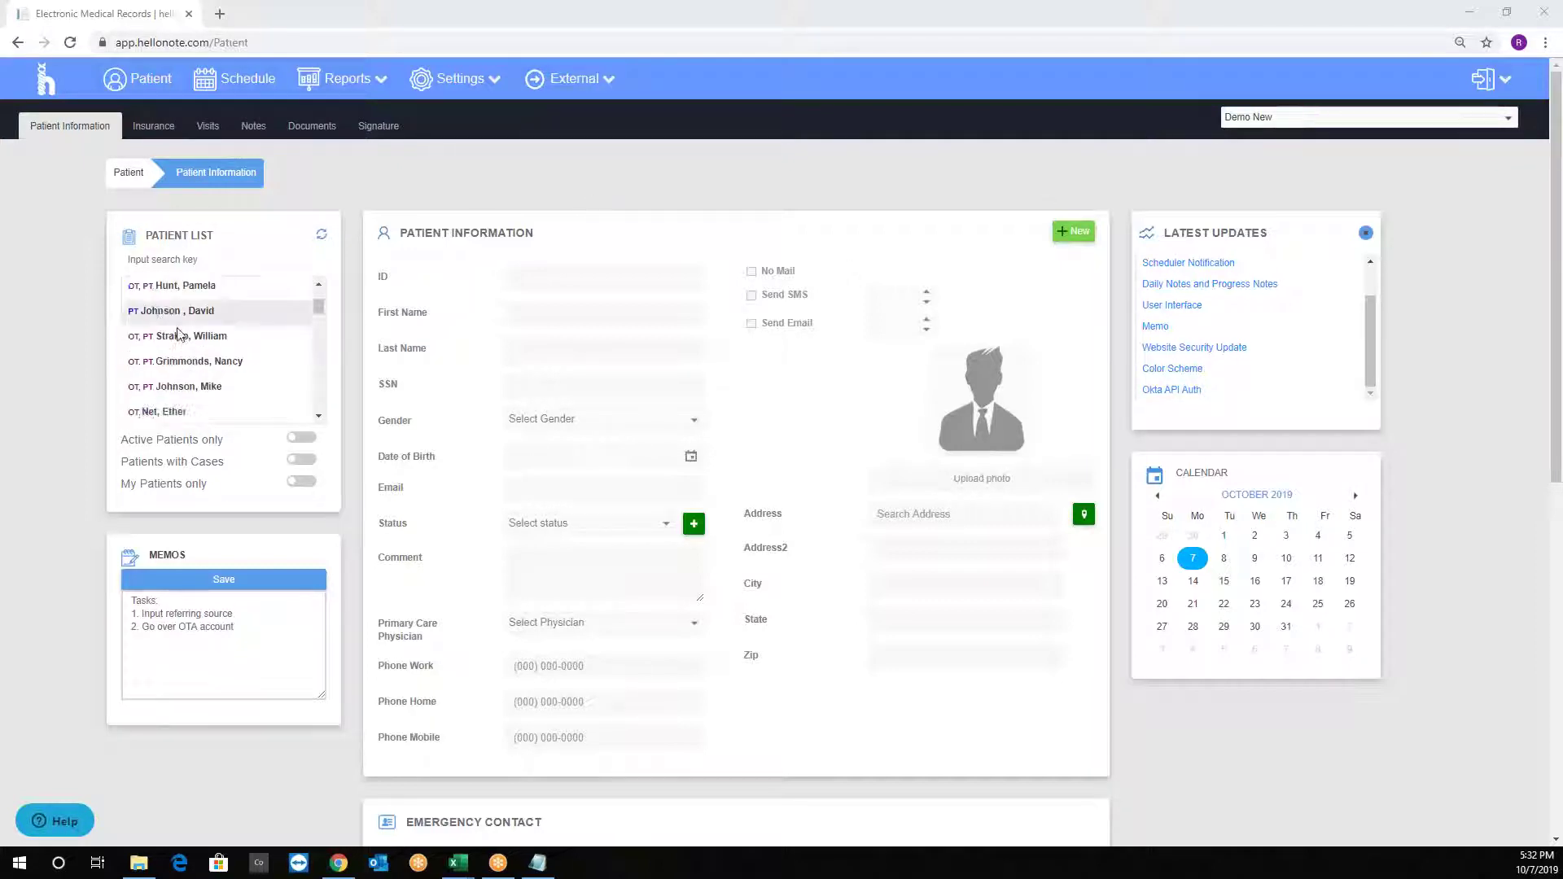
Search the patient list for 'tee', then clear the search to show all patients.
click(180, 259)
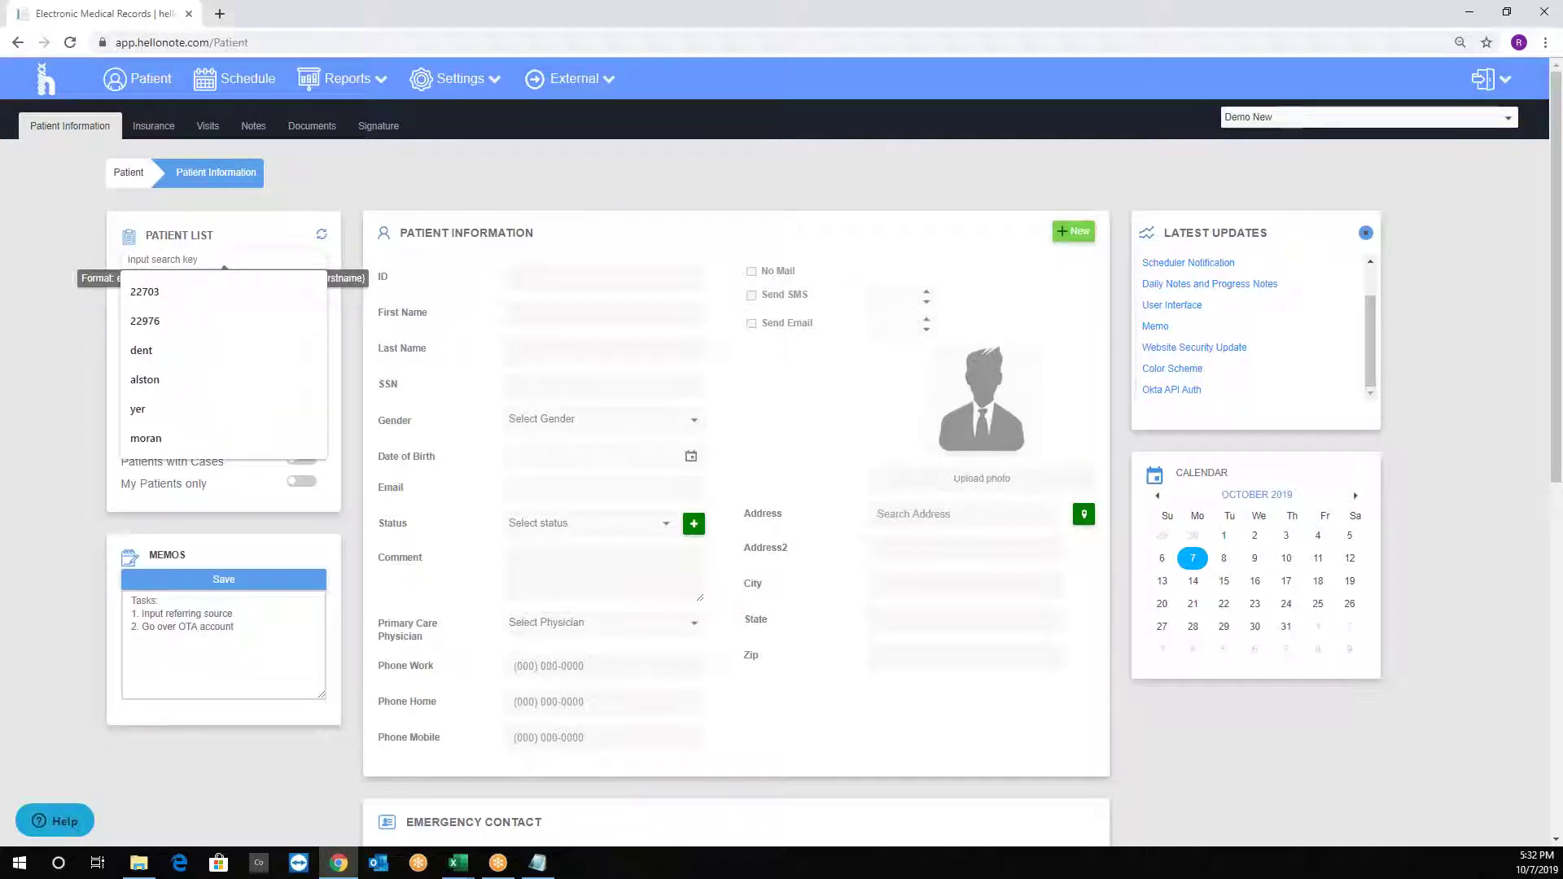
text(tee)
key(ctrl+a)
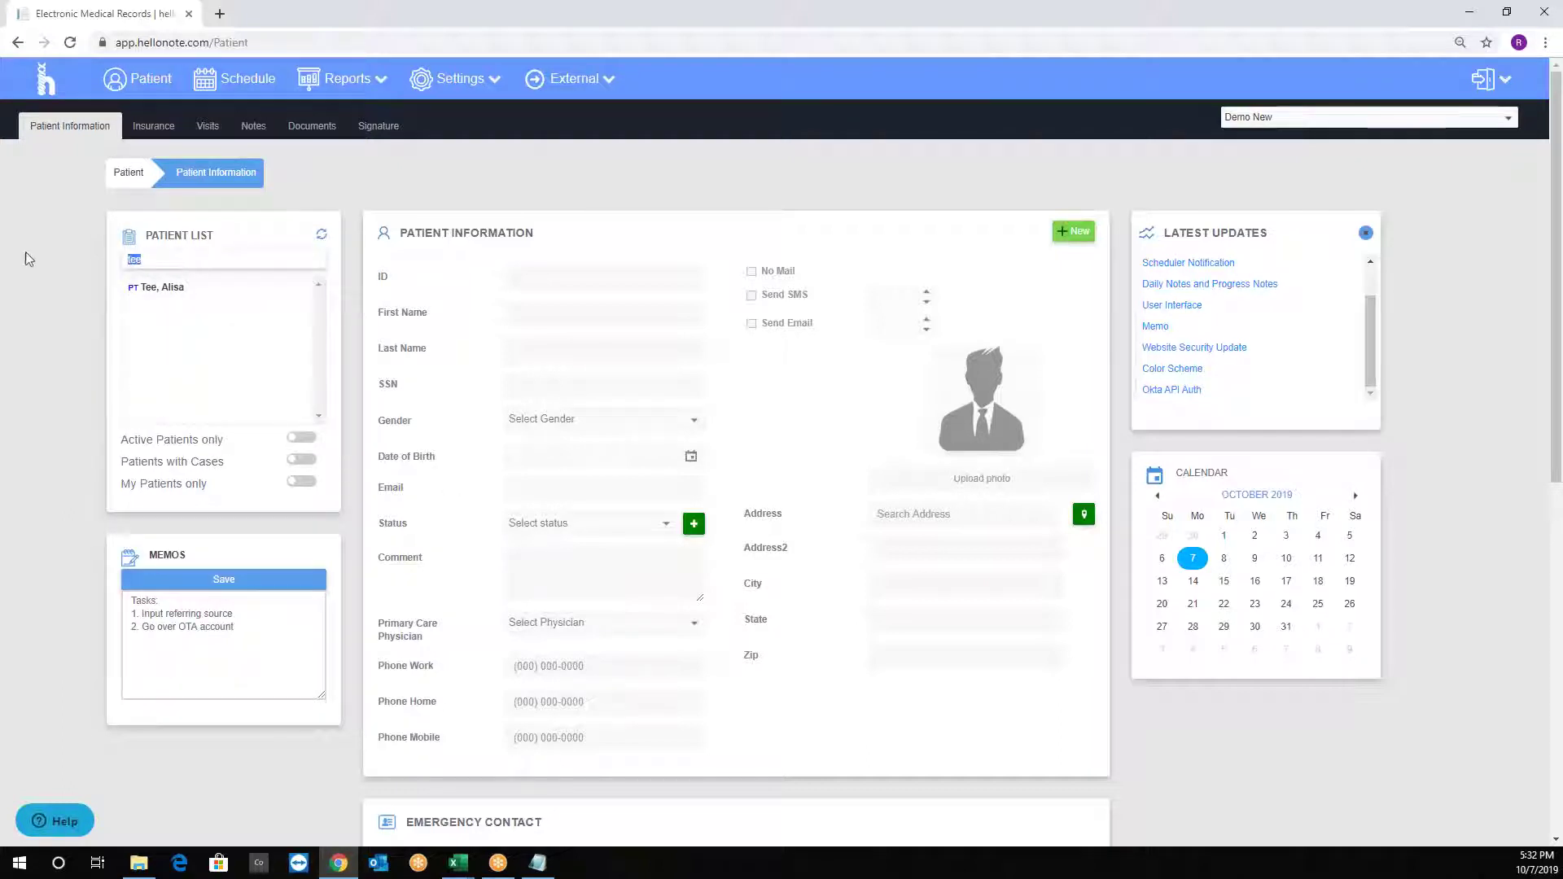
key(BackSpace)
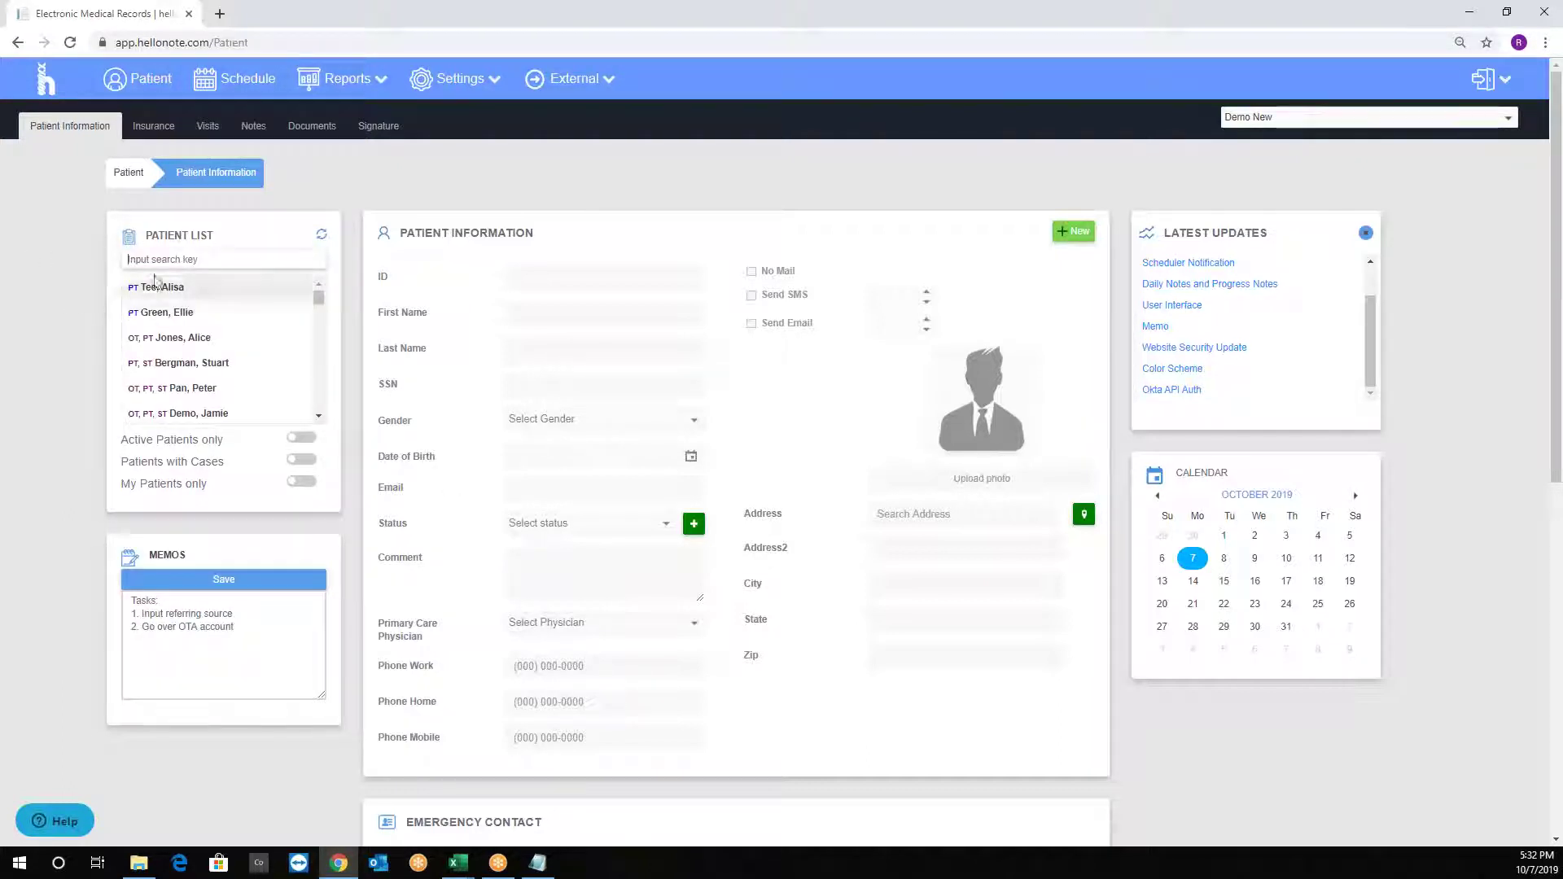
Create a new patient record, assigned ID 24830 with active status.
scroll(204, 326, down, 5)
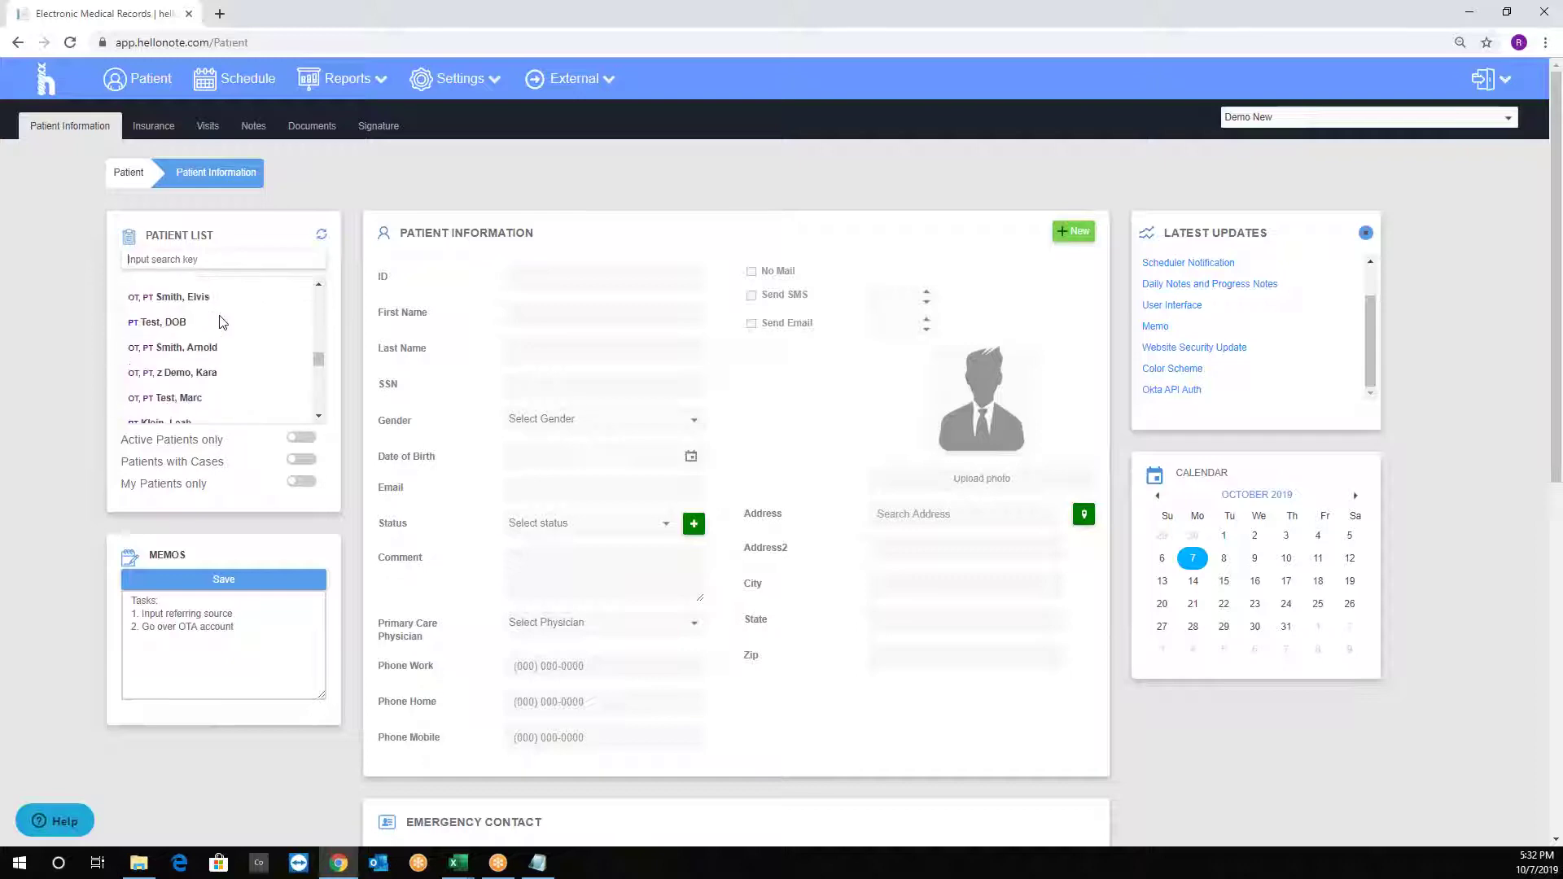
scroll(219, 321, down, 3)
scroll(755, 260, down, 8)
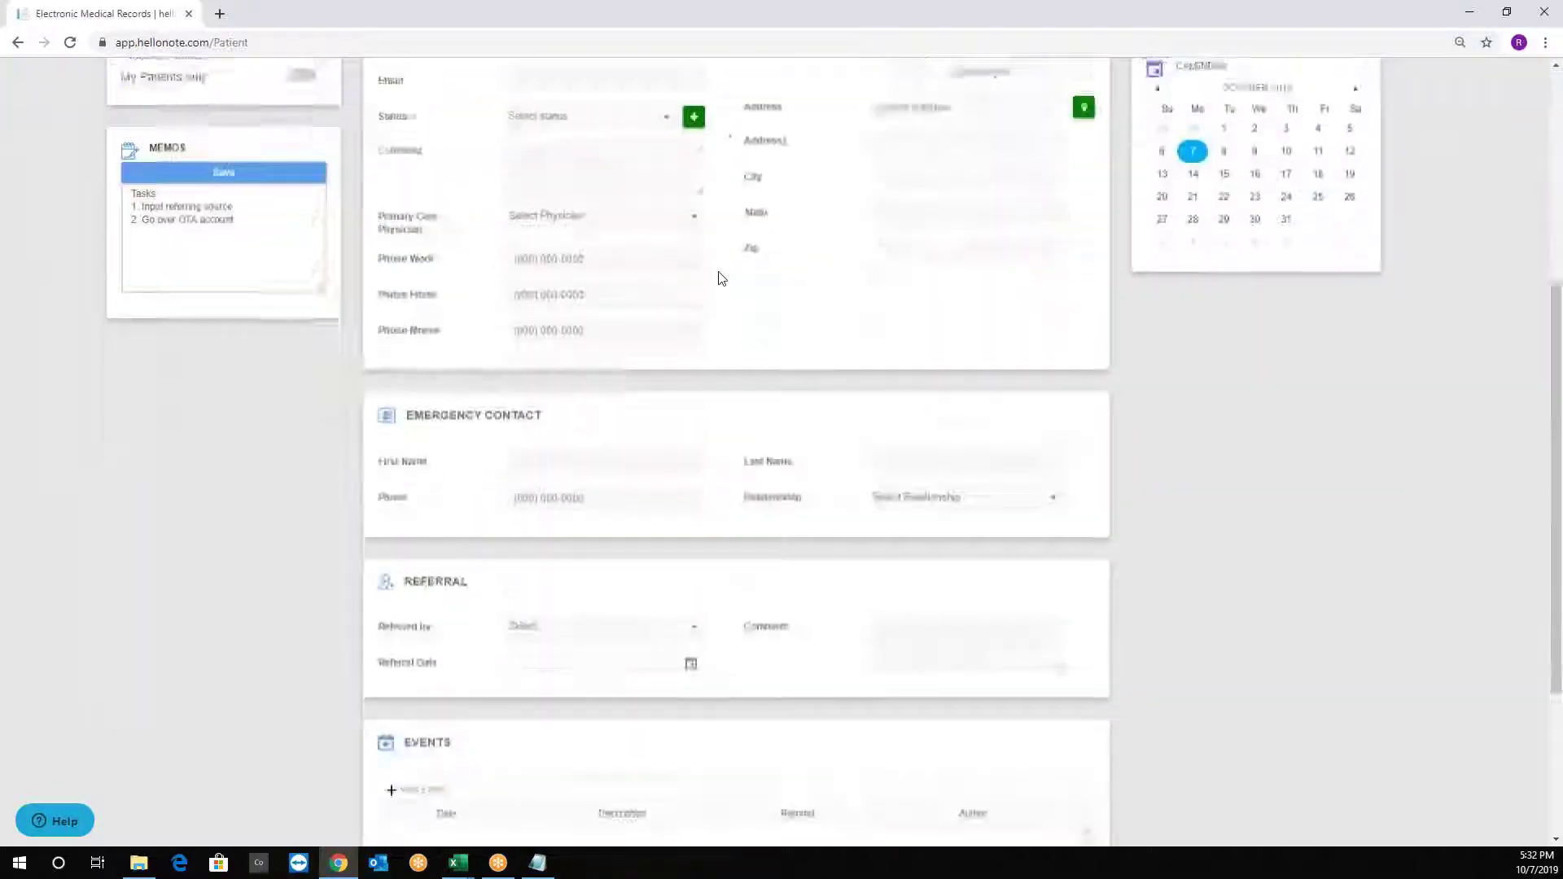
scroll(700, 342, up, 8)
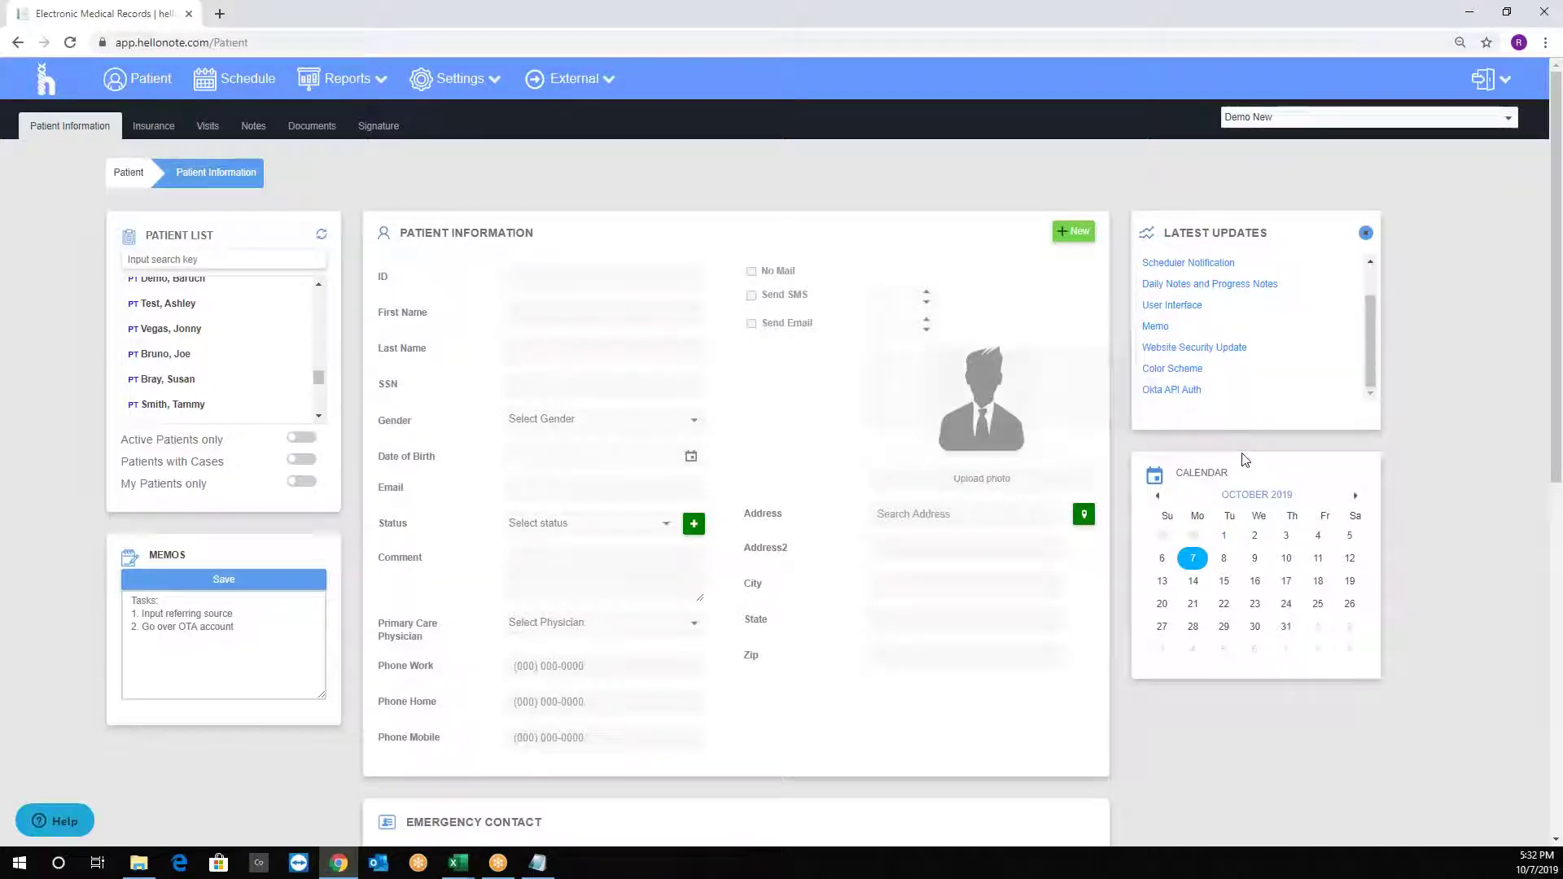
scroll(1147, 472, down, 1)
scroll(619, 349, up, 1)
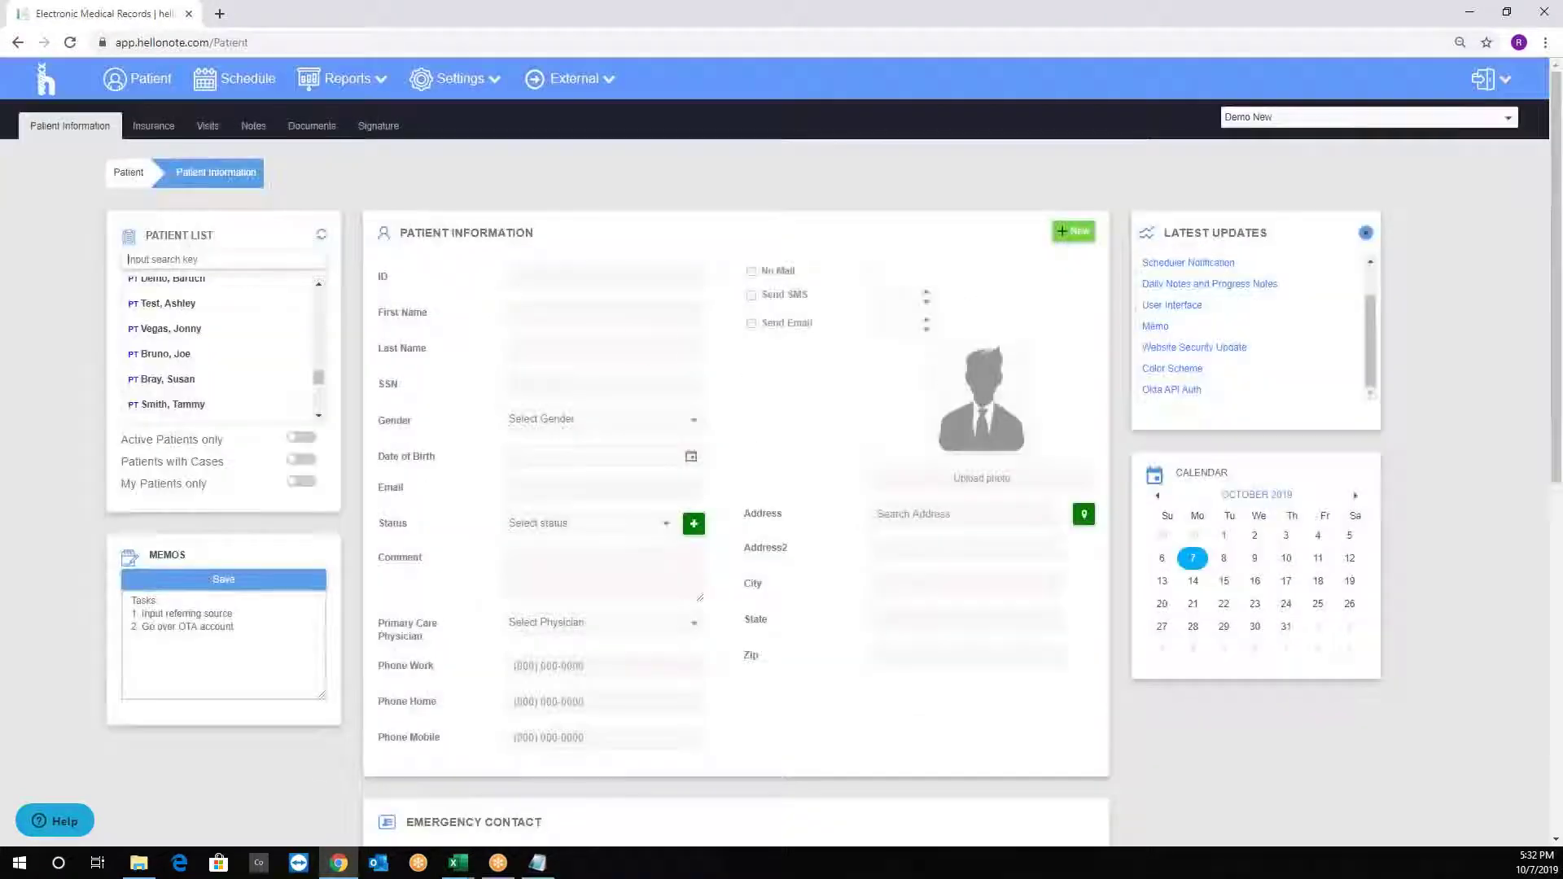
click(1076, 236)
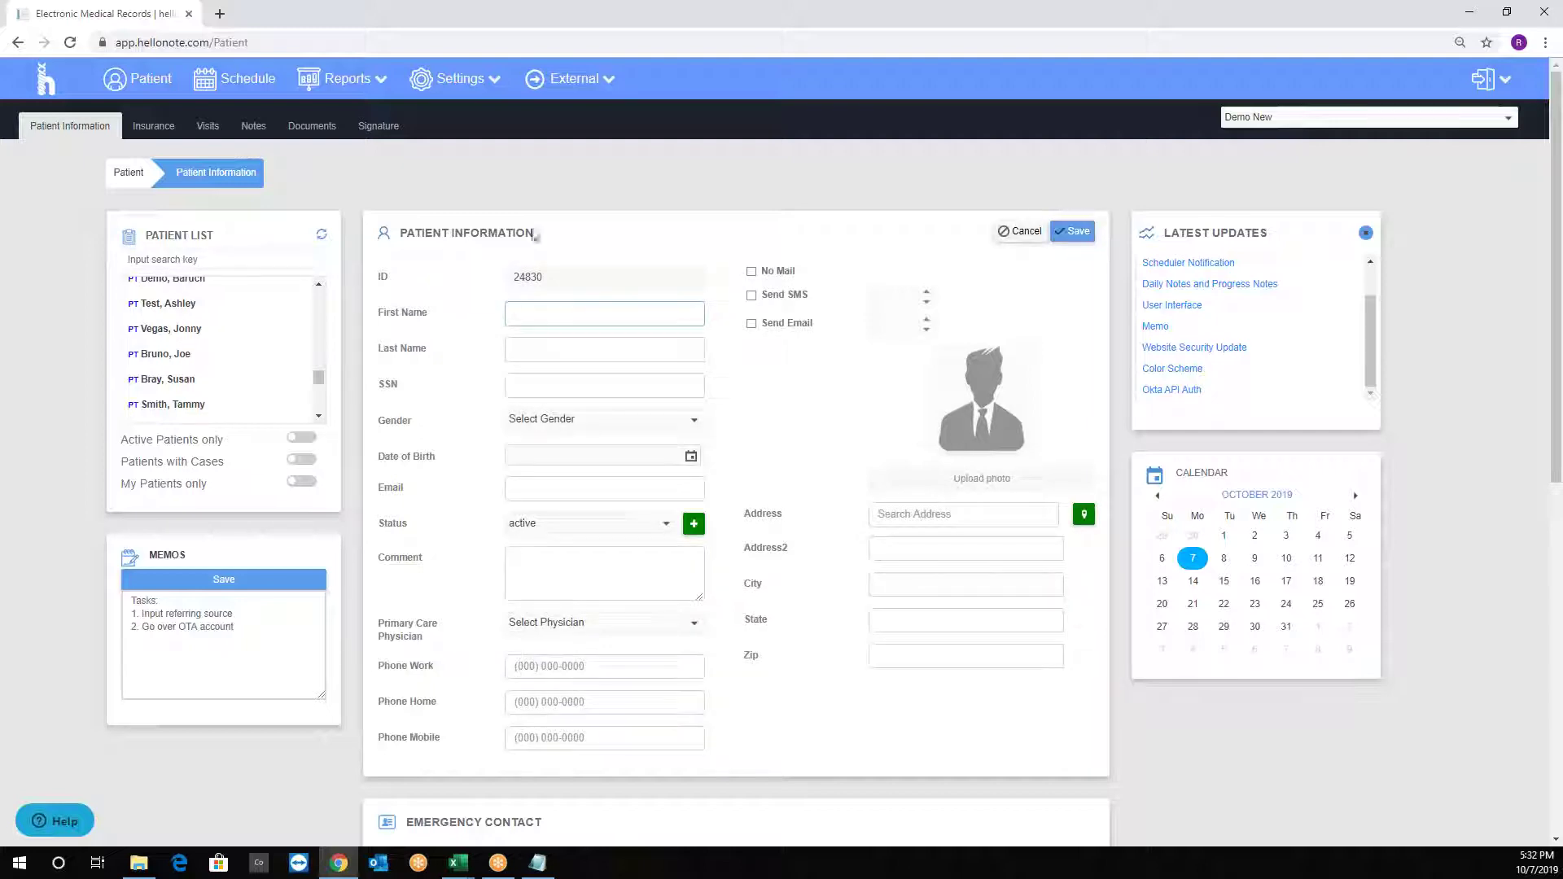
Look over the new form and highlight the automatically assigned patient ID 24830.
scroll(567, 340, down, 3)
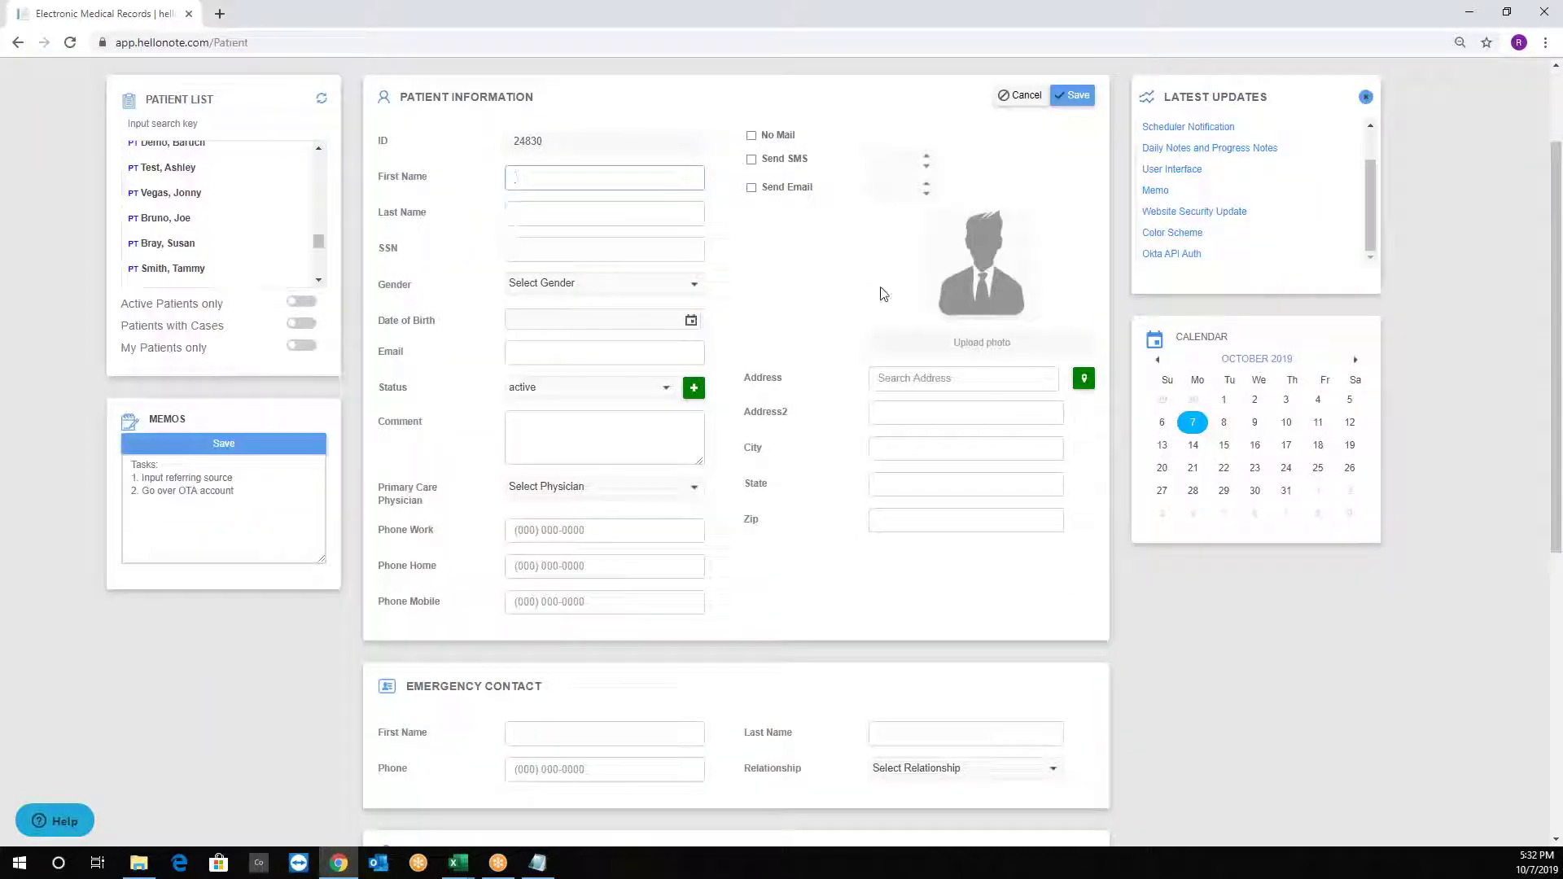
scroll(841, 383, up, 3)
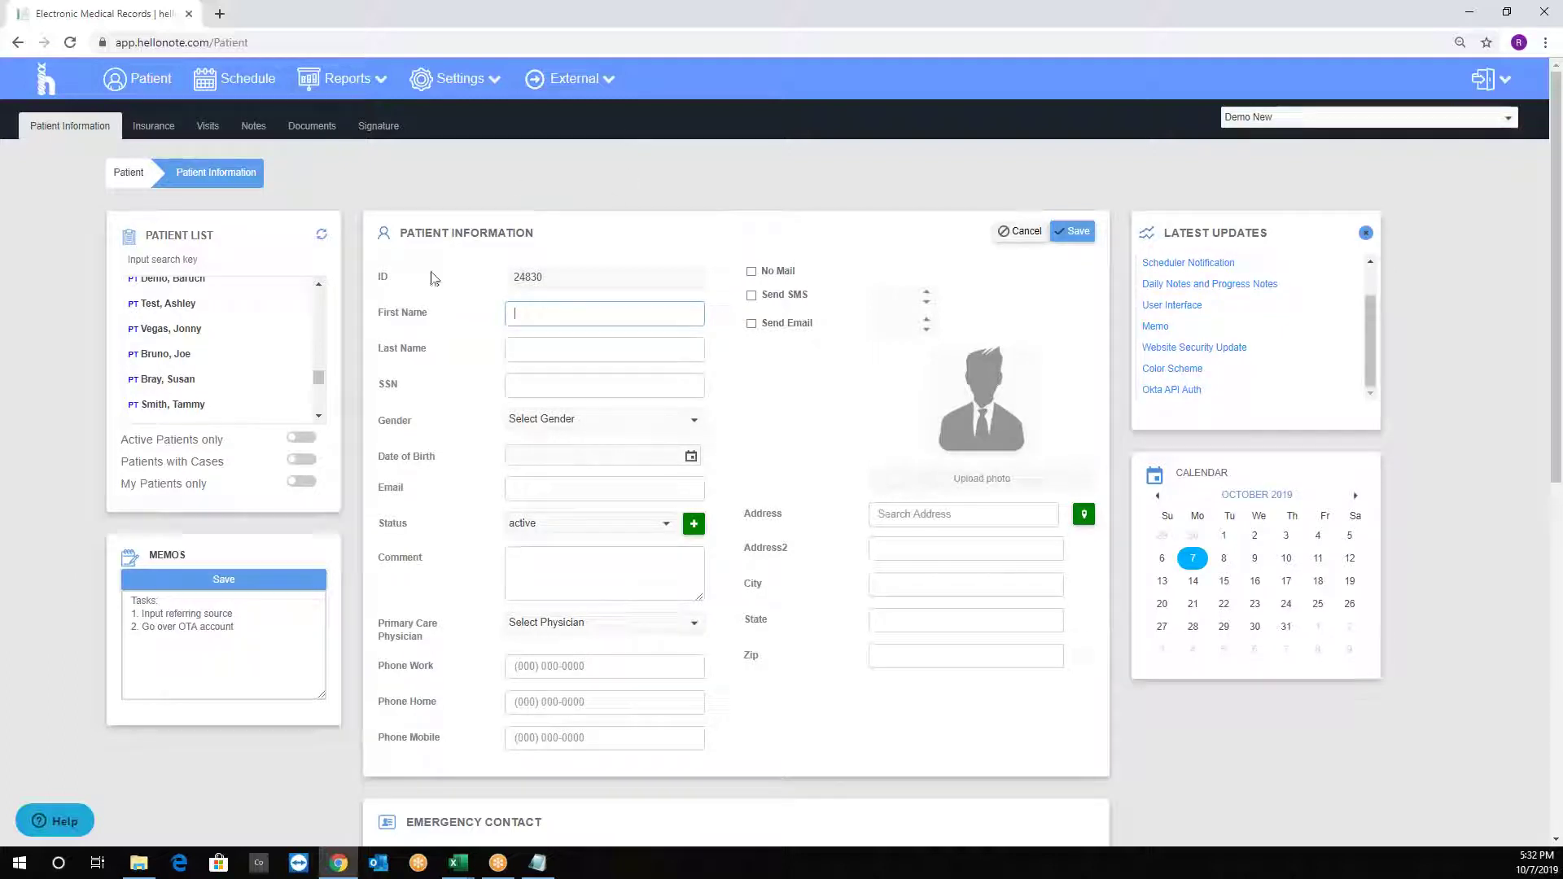
drag(399, 313, 416, 314)
double_click(411, 349)
click(381, 279)
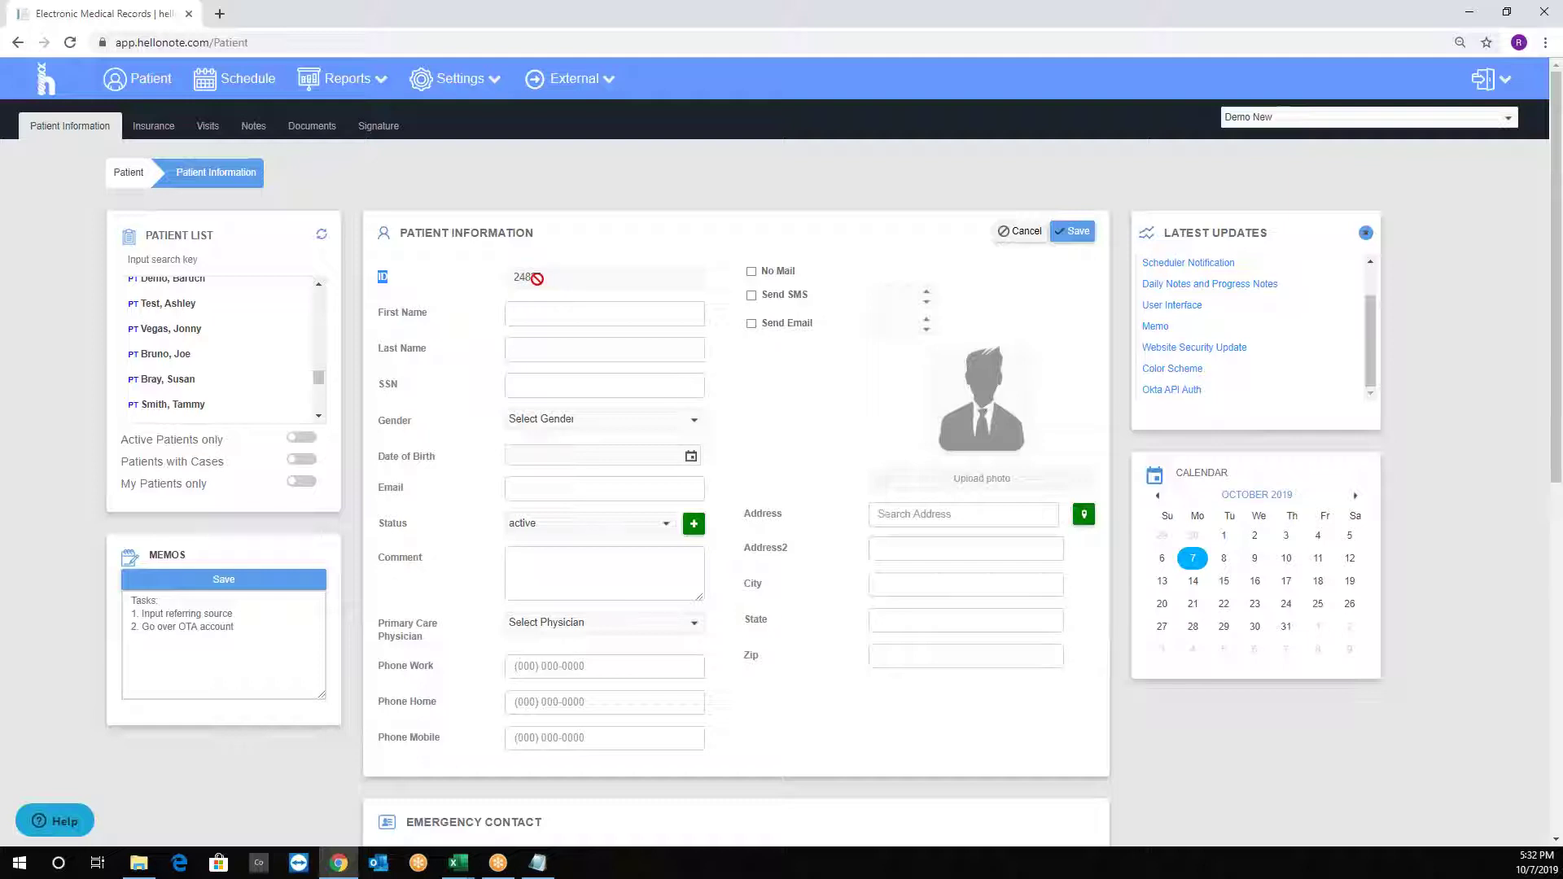
drag(537, 278, 509, 279)
click(509, 279)
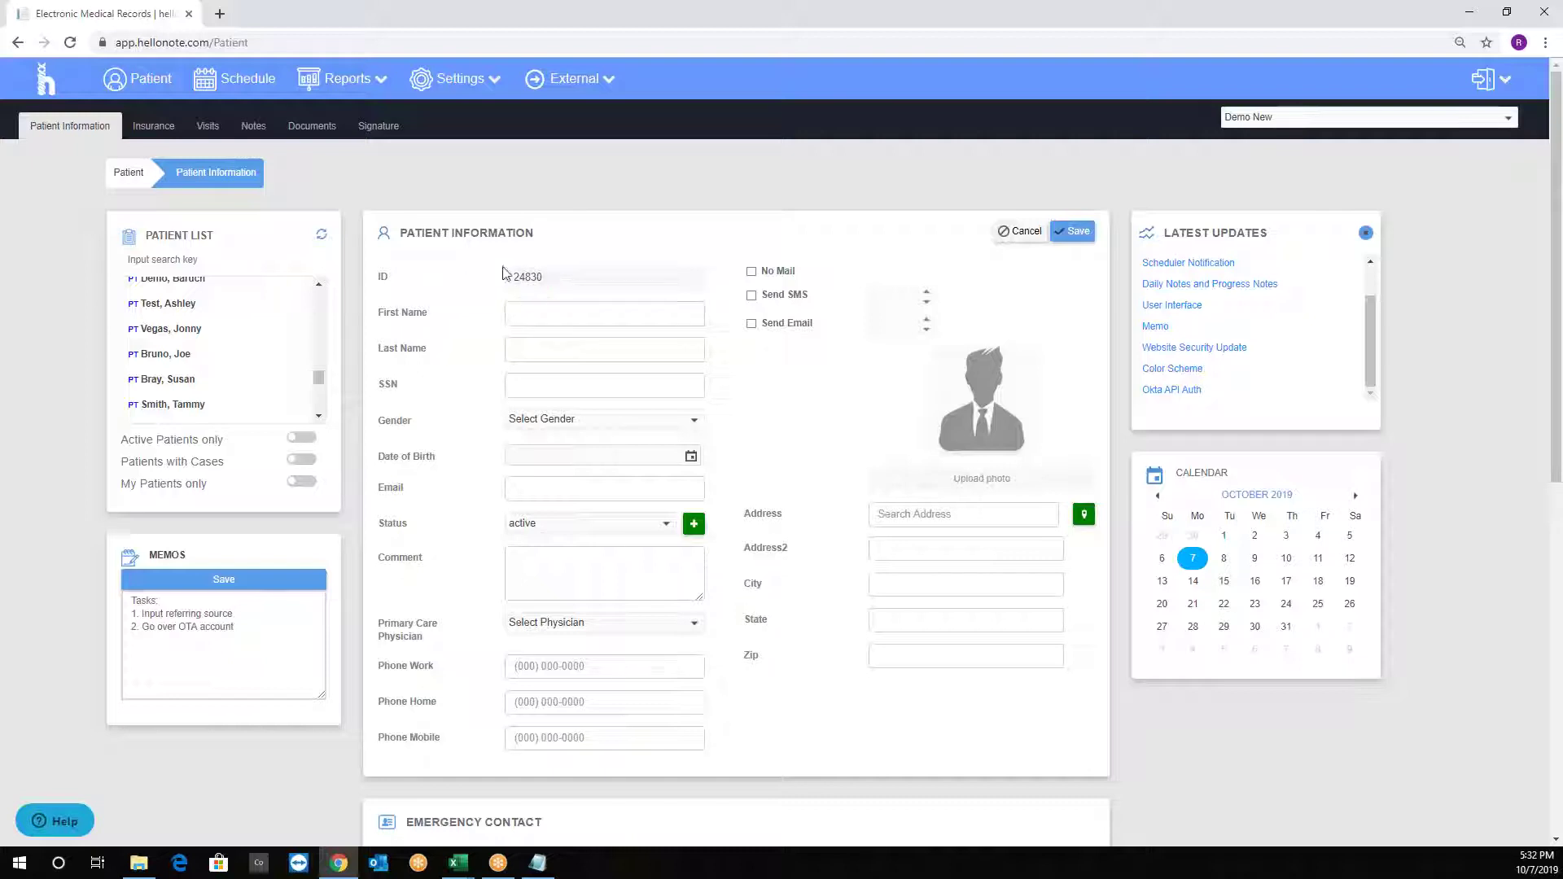
Enter the patient's first name and last name in the name fields.
click(532, 314)
click(558, 348)
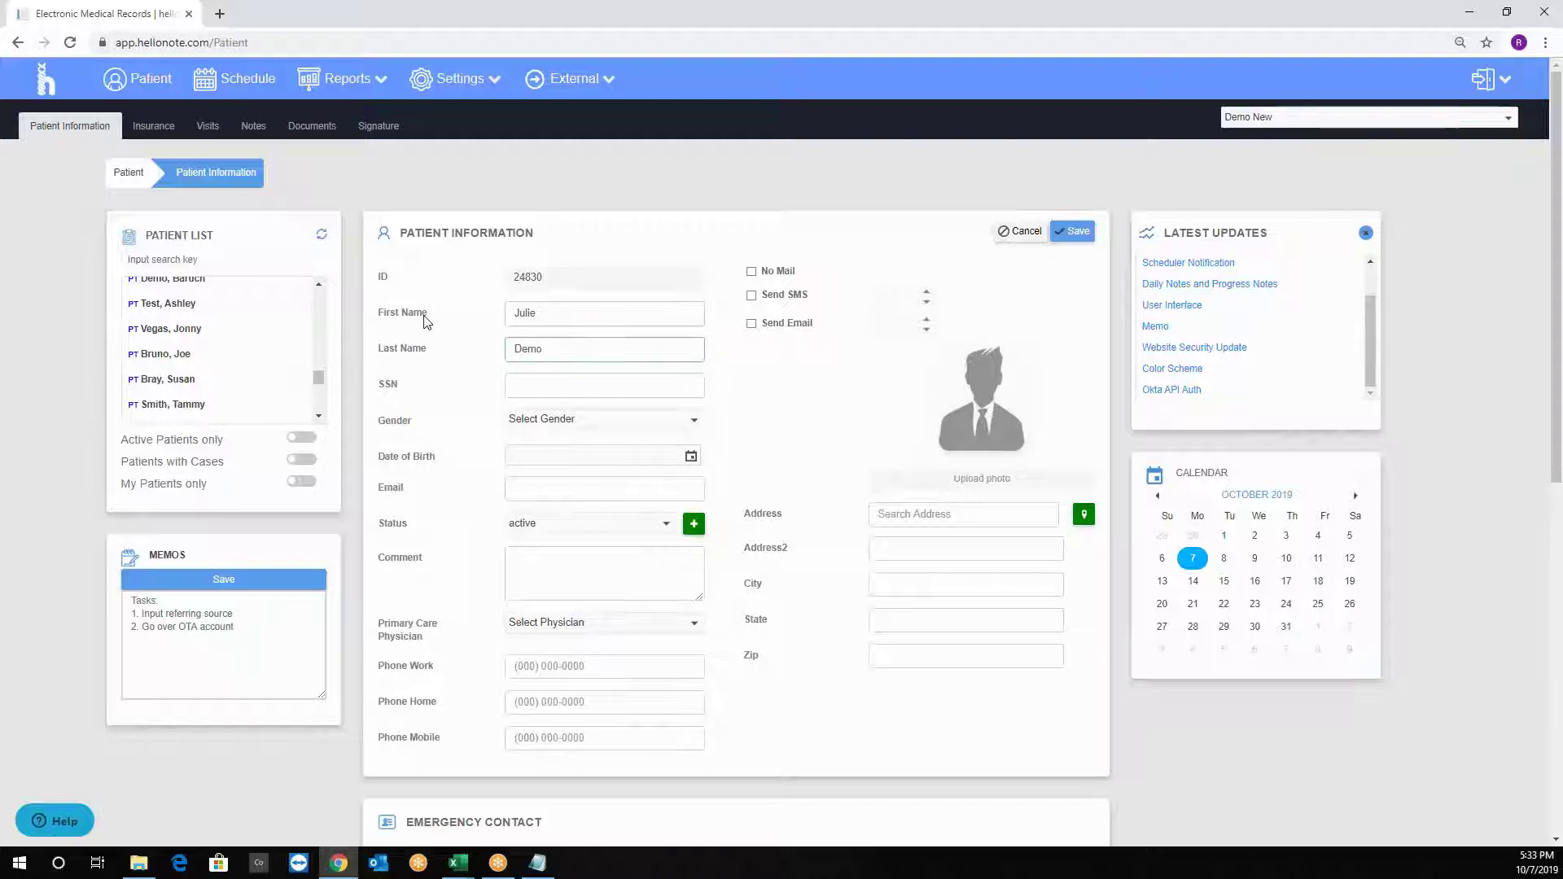
click(427, 393)
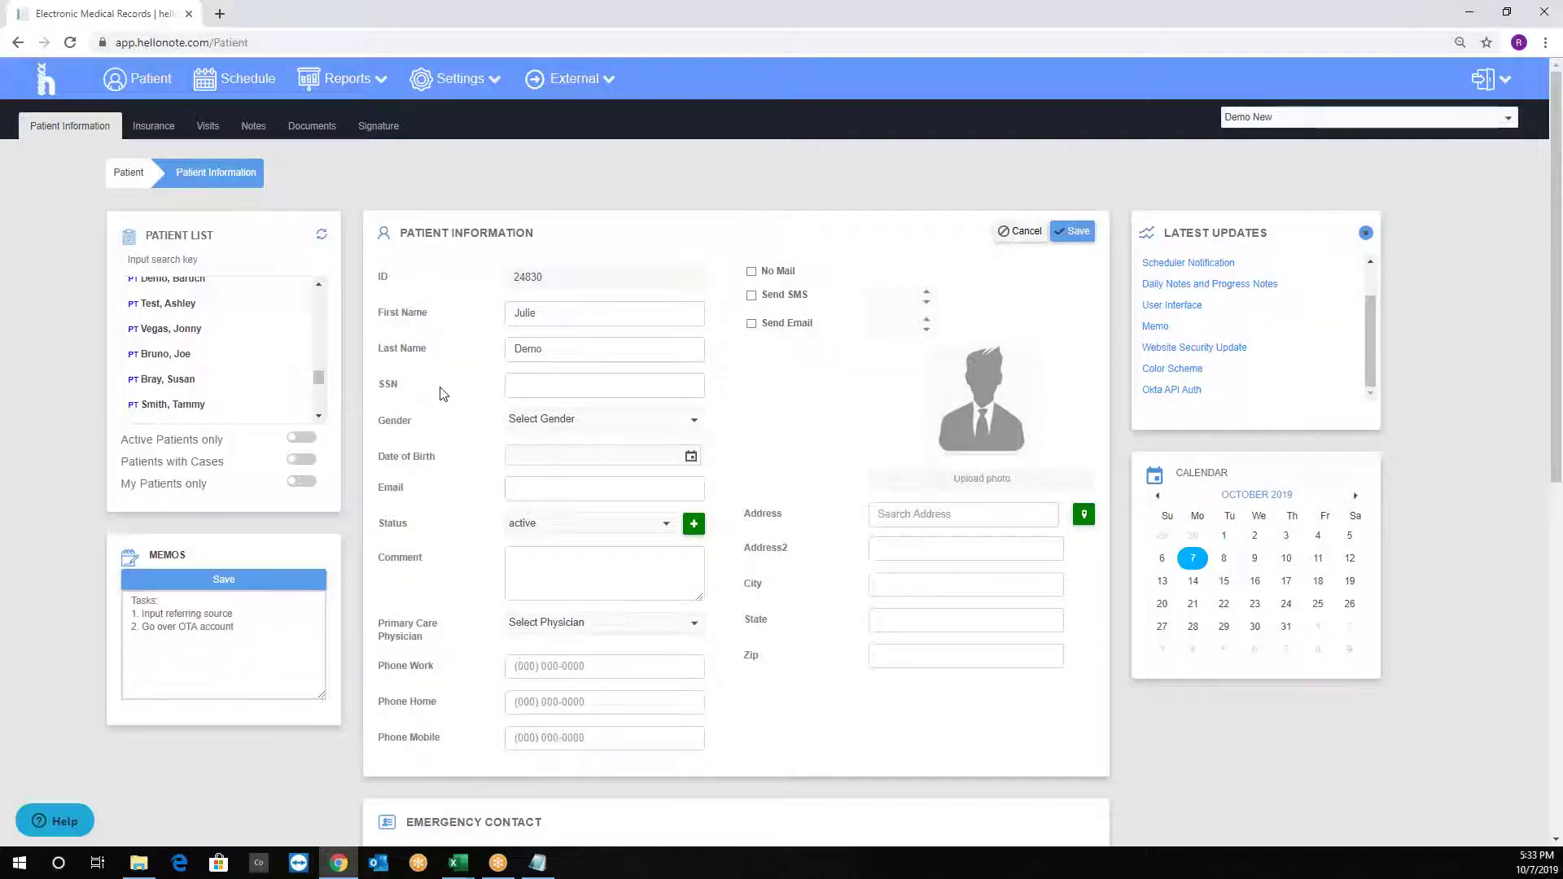
scroll(469, 423, down, 2)
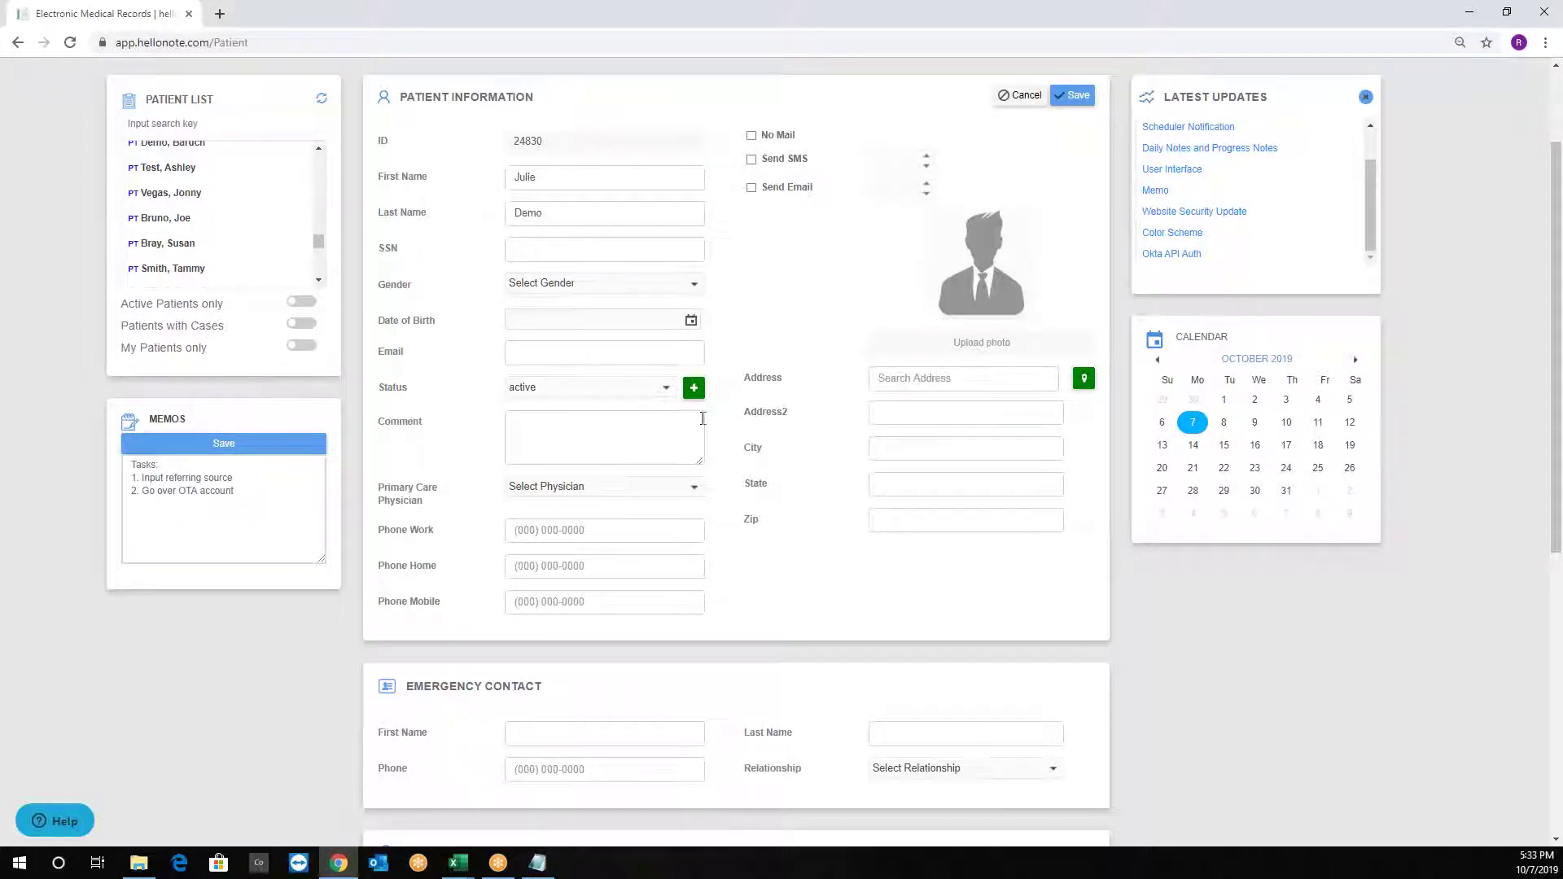
click(694, 392)
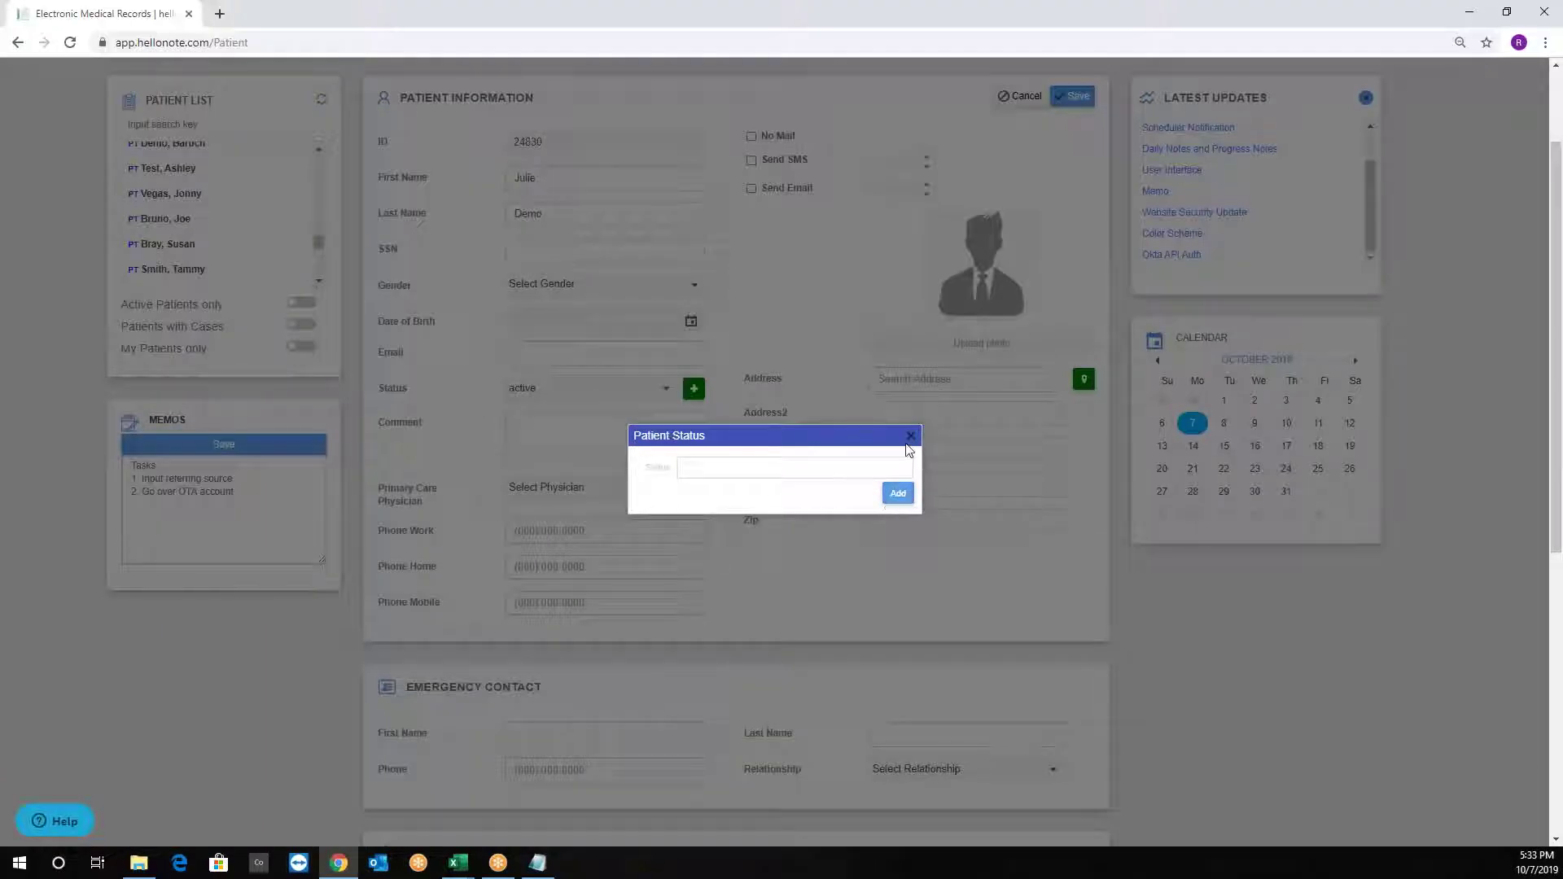
click(910, 436)
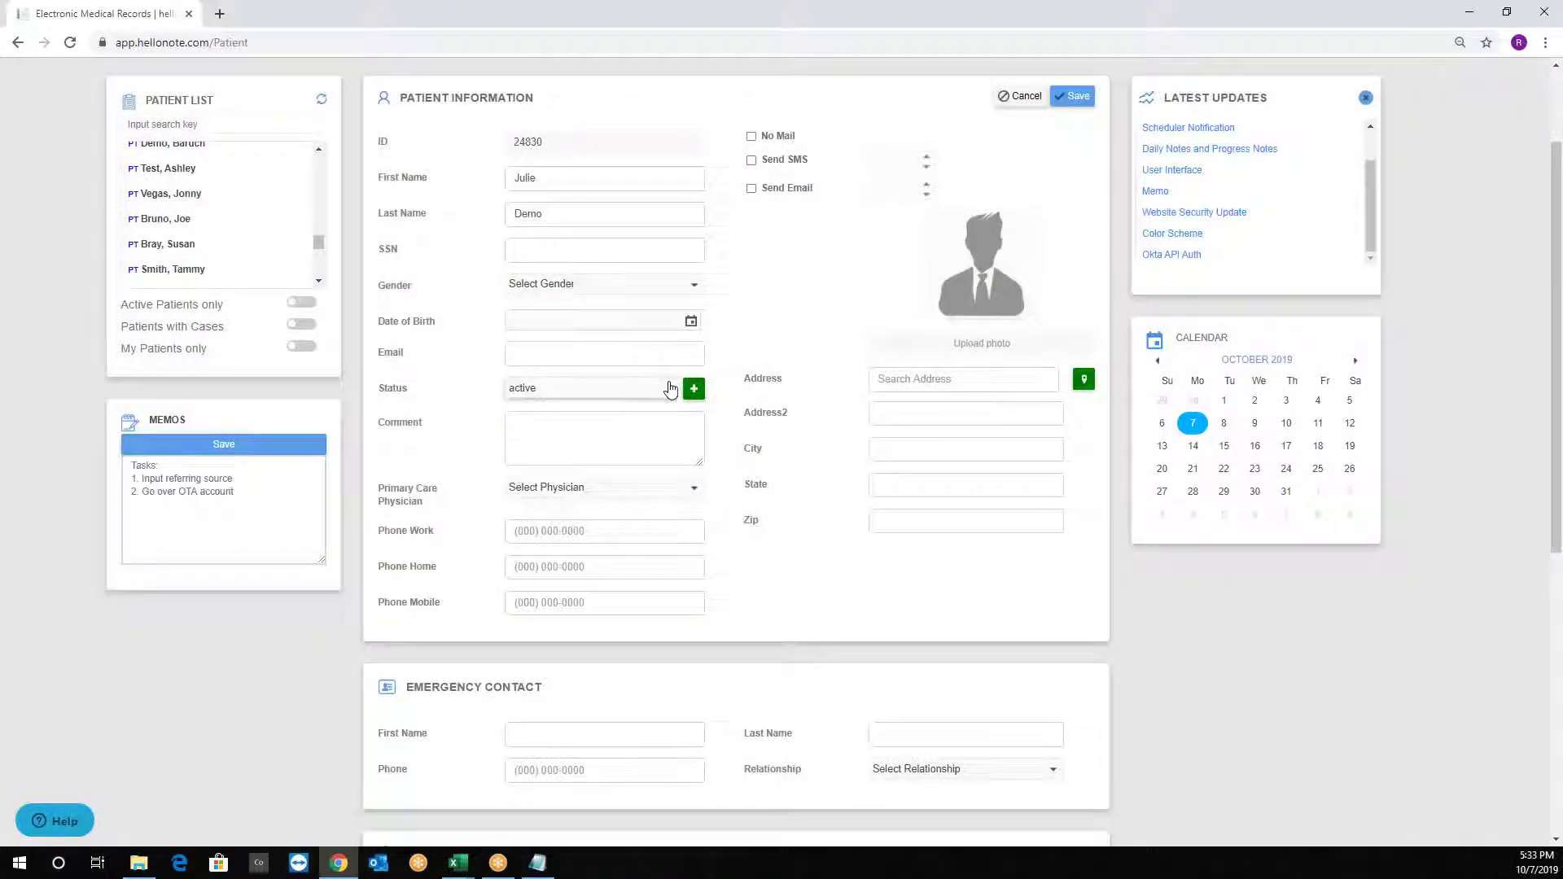
click(645, 399)
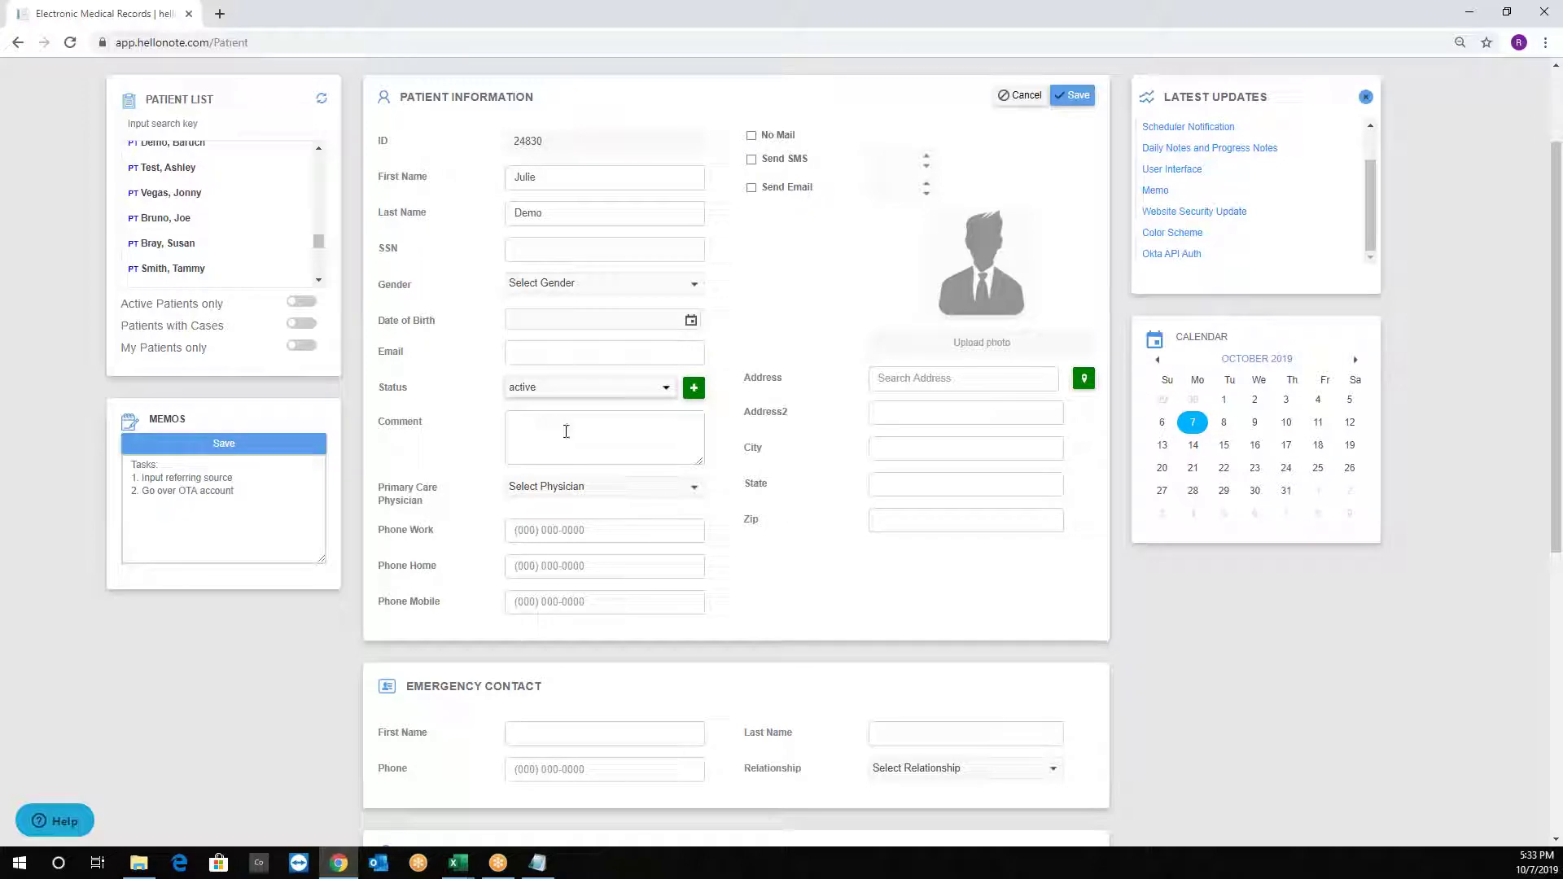
drag(702, 464, 712, 779)
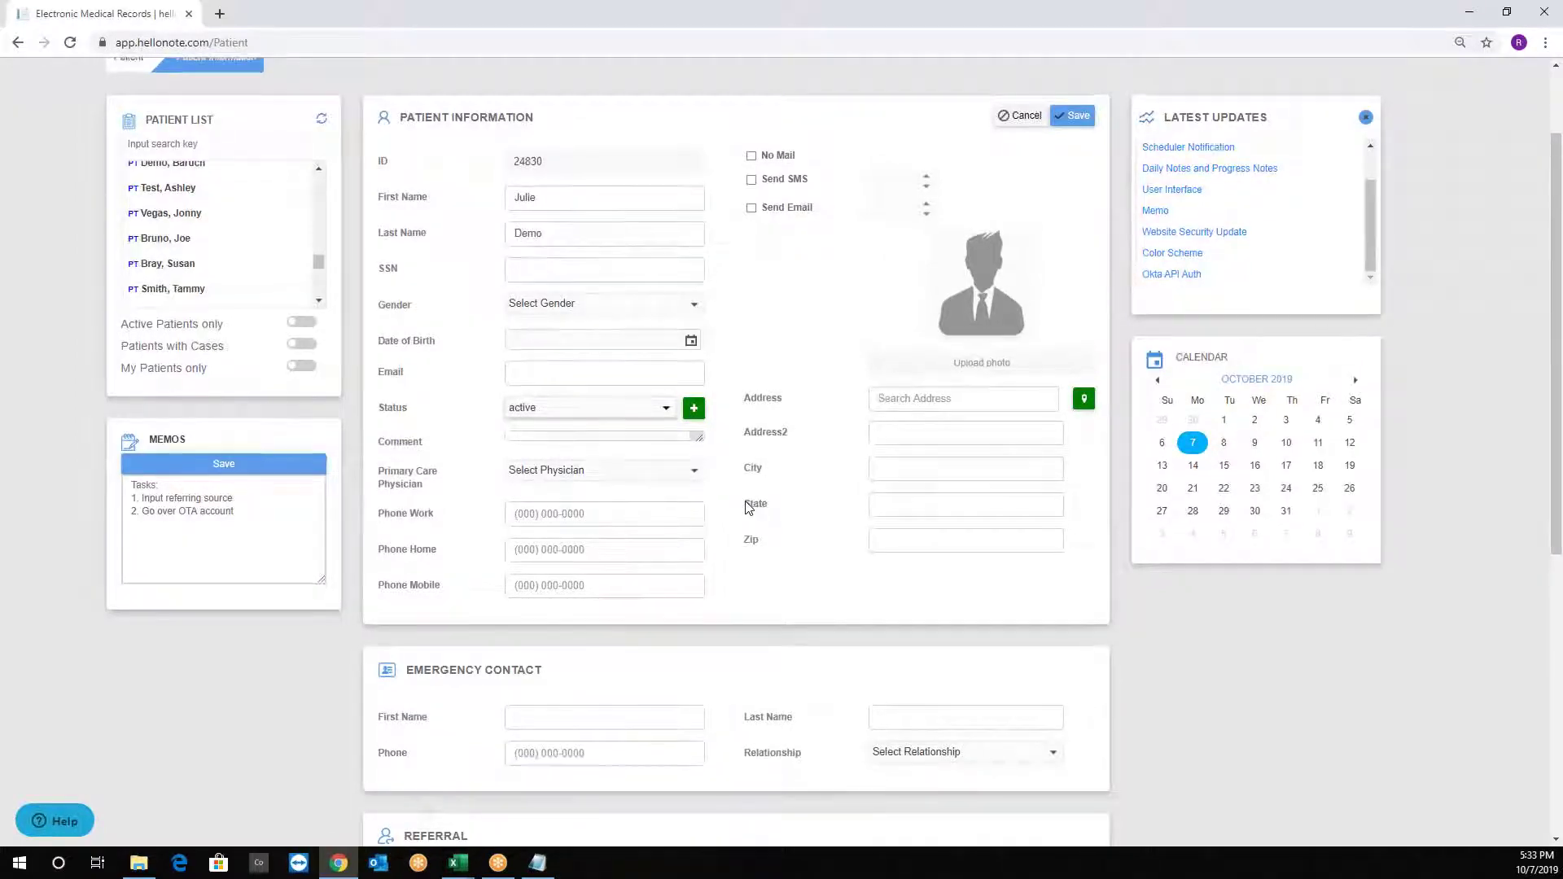
scroll(749, 489, up, 2)
Enable SMS and email appointment reminders, each set to 24 hours ahead.
click(750, 294)
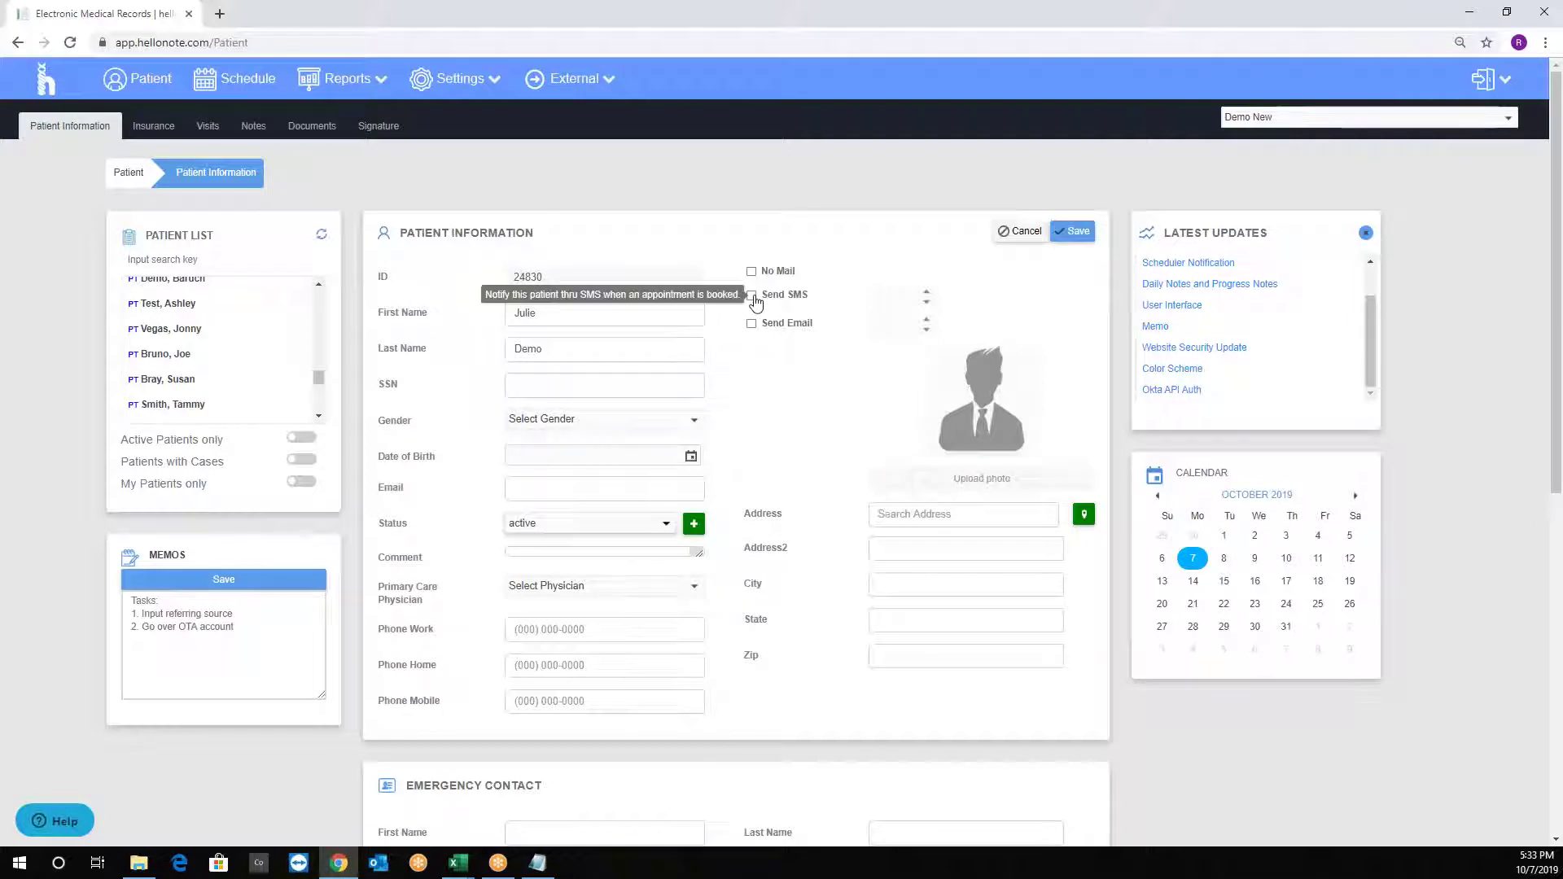
click(750, 324)
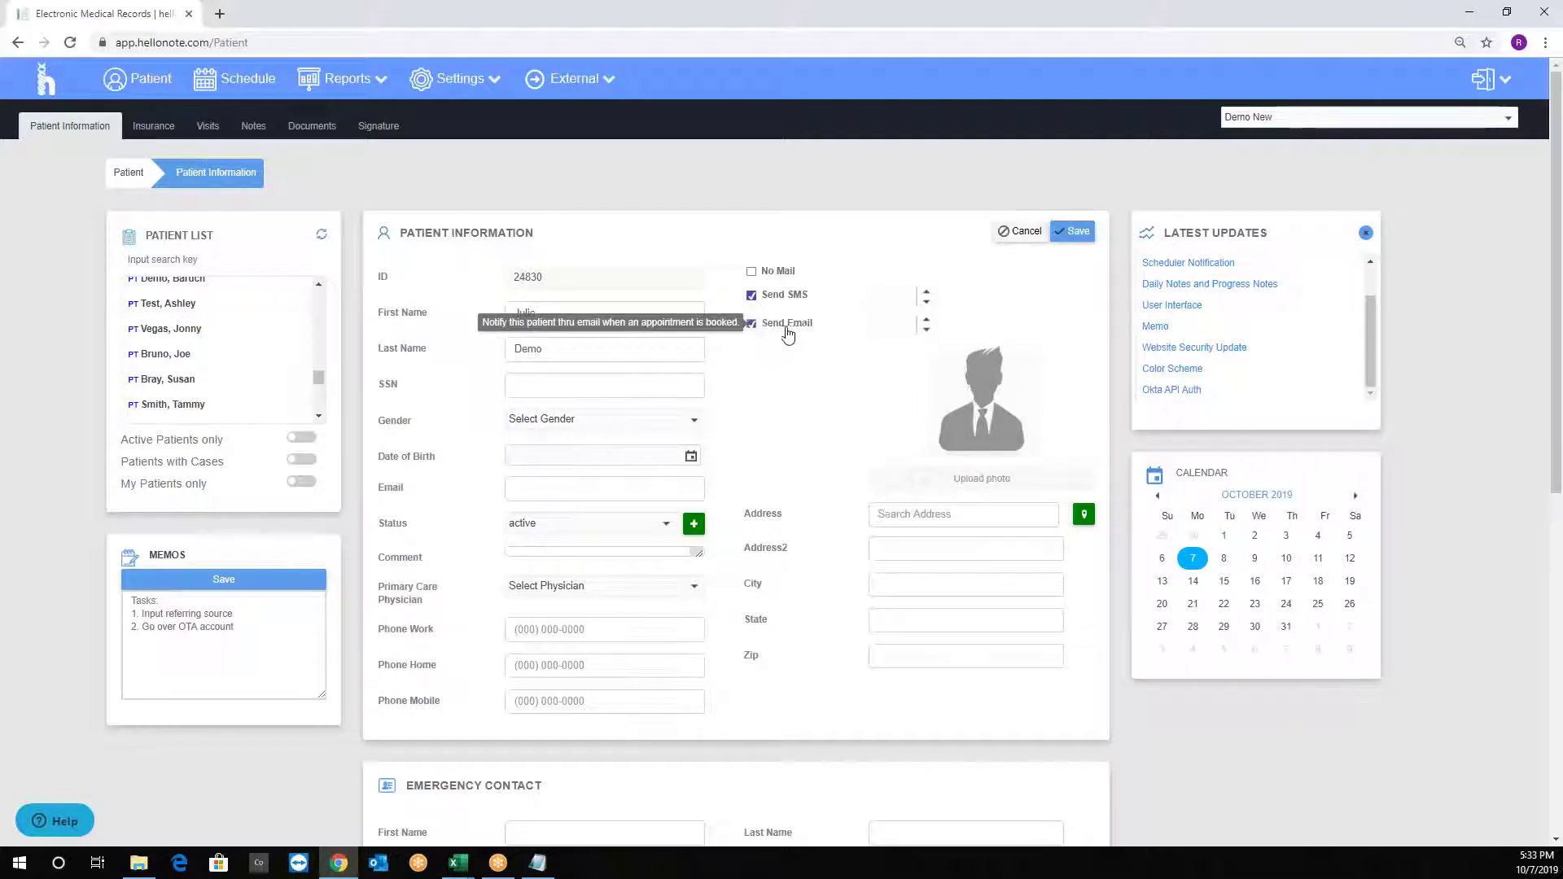
click(880, 296)
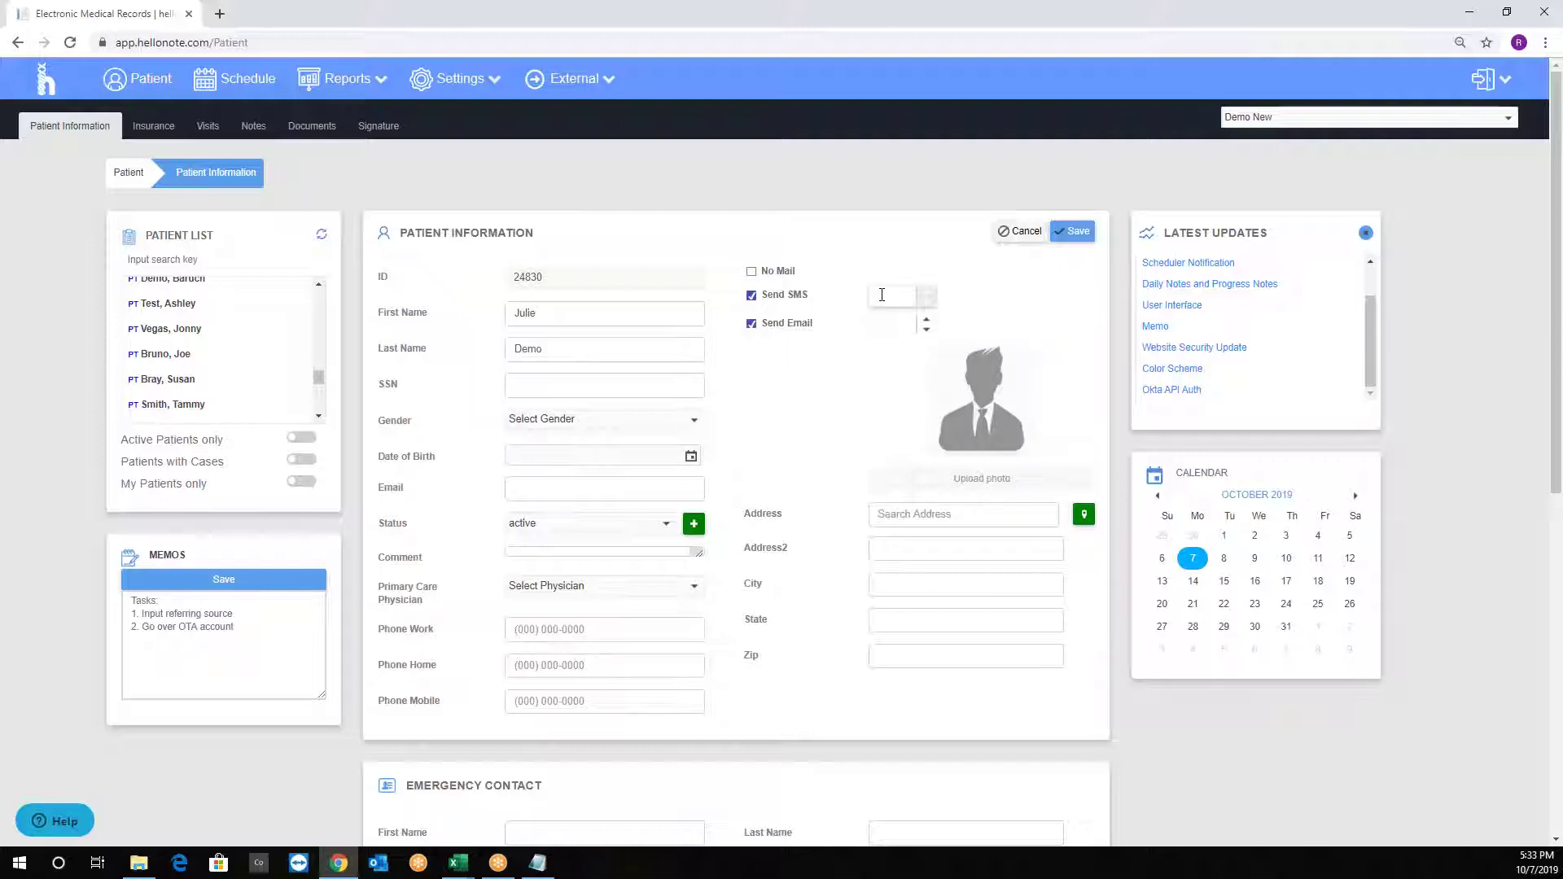
click(885, 326)
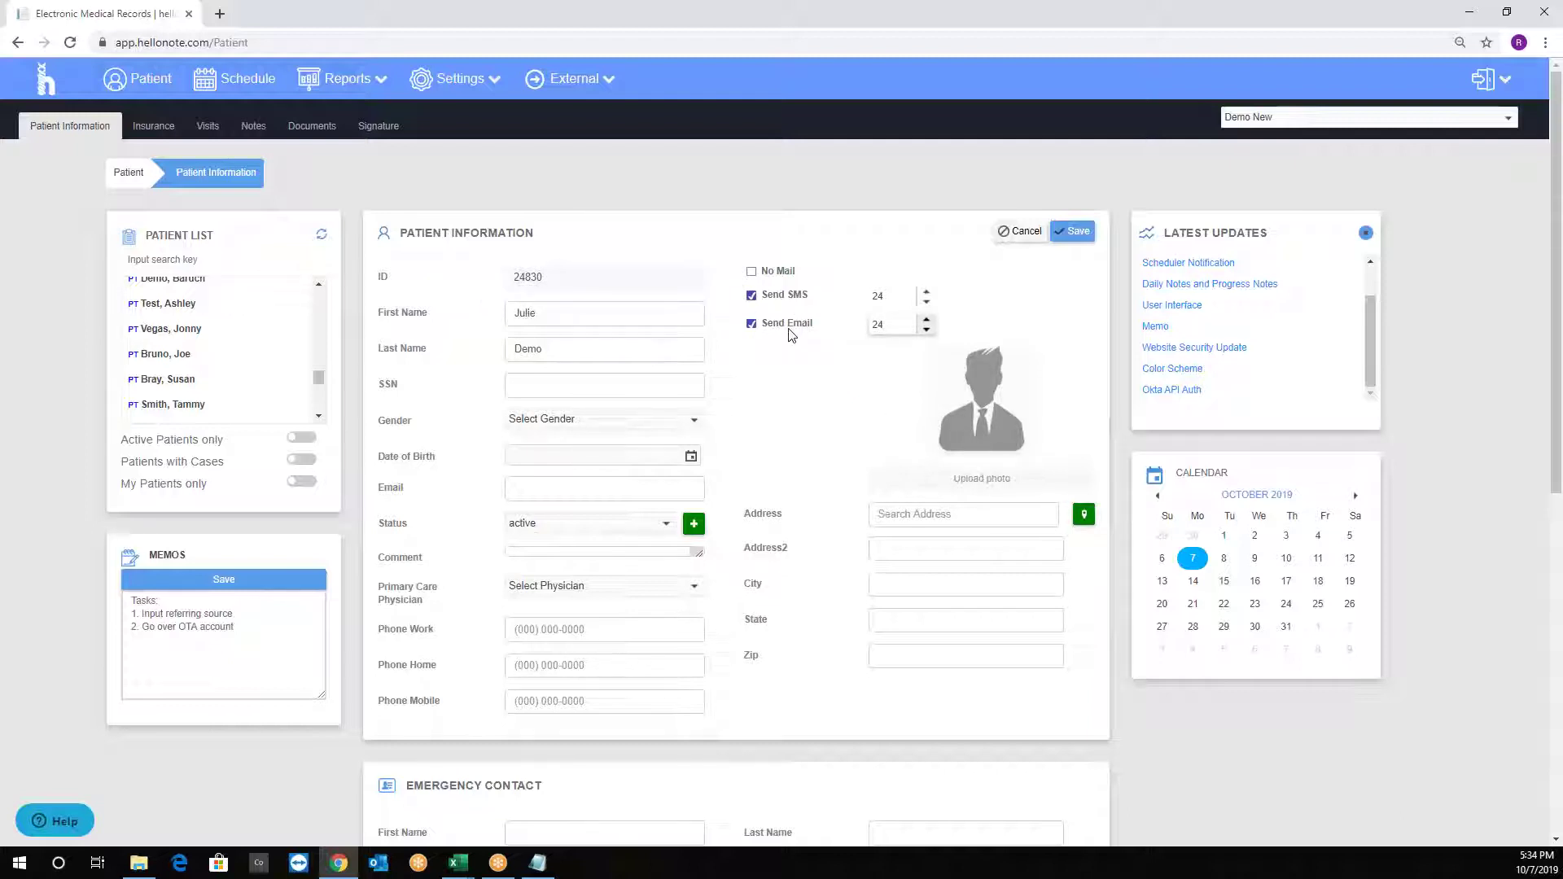
scroll(759, 386, down, 2)
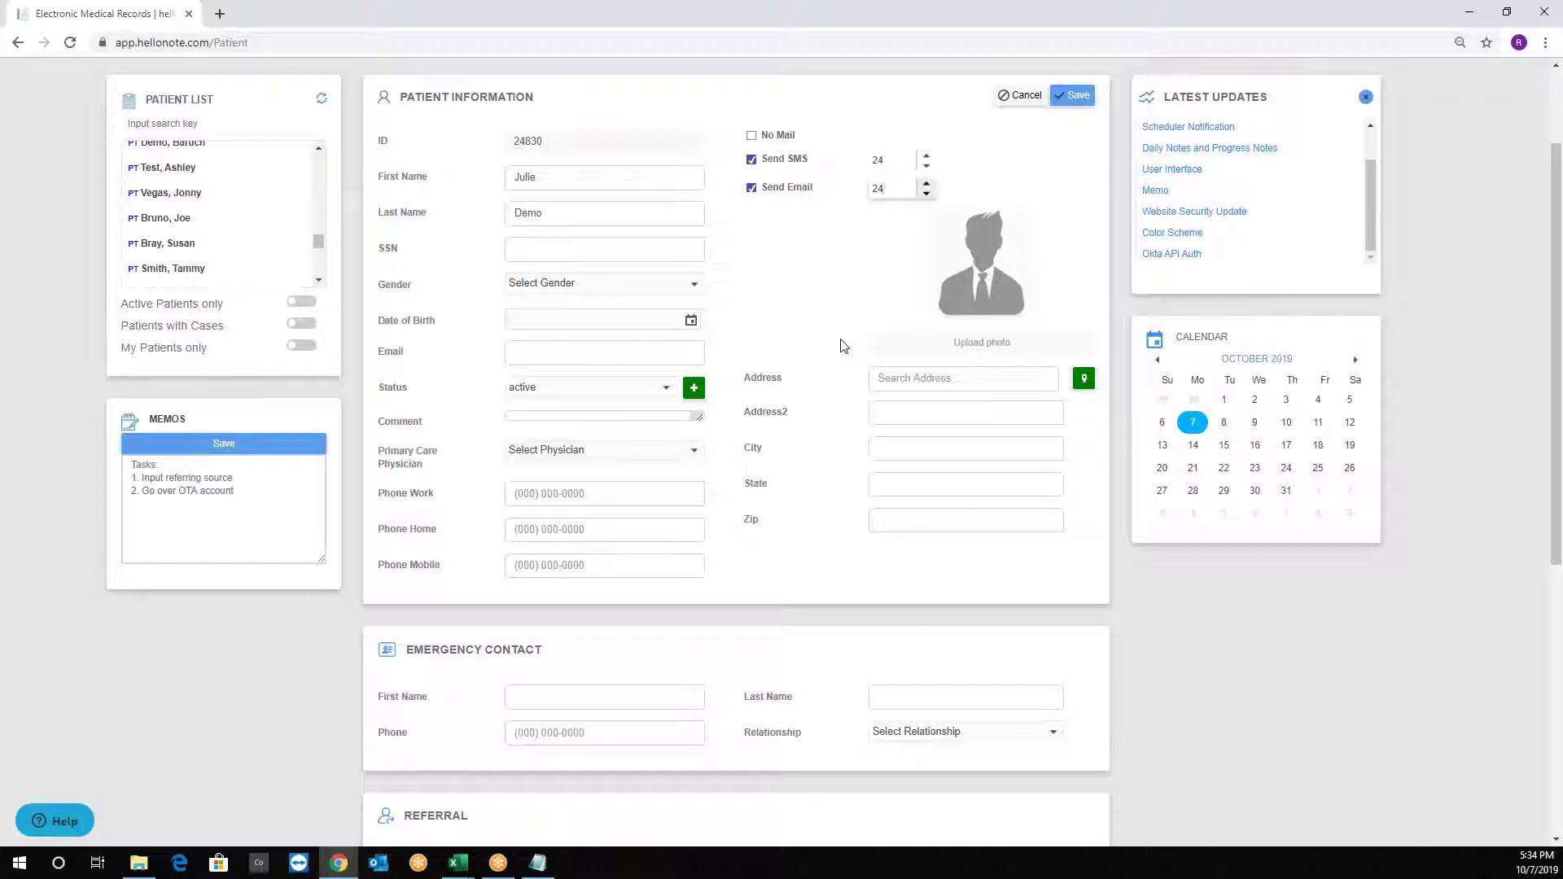
scroll(841, 345, down, 2)
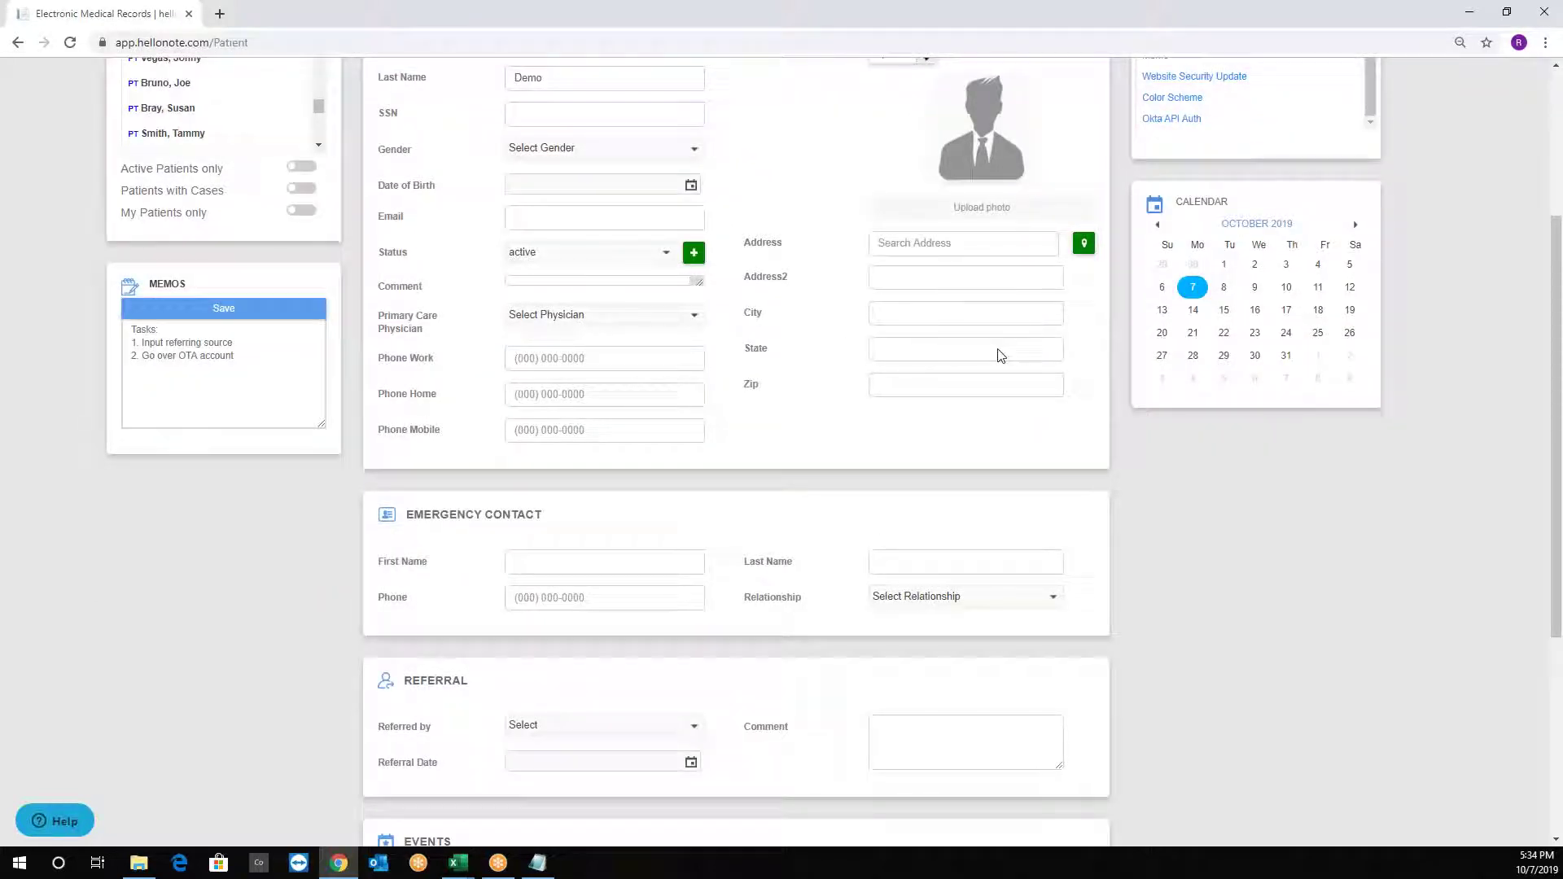
Enter the patient's street address and accept the first suggestion to autofill state and zip.
click(939, 248)
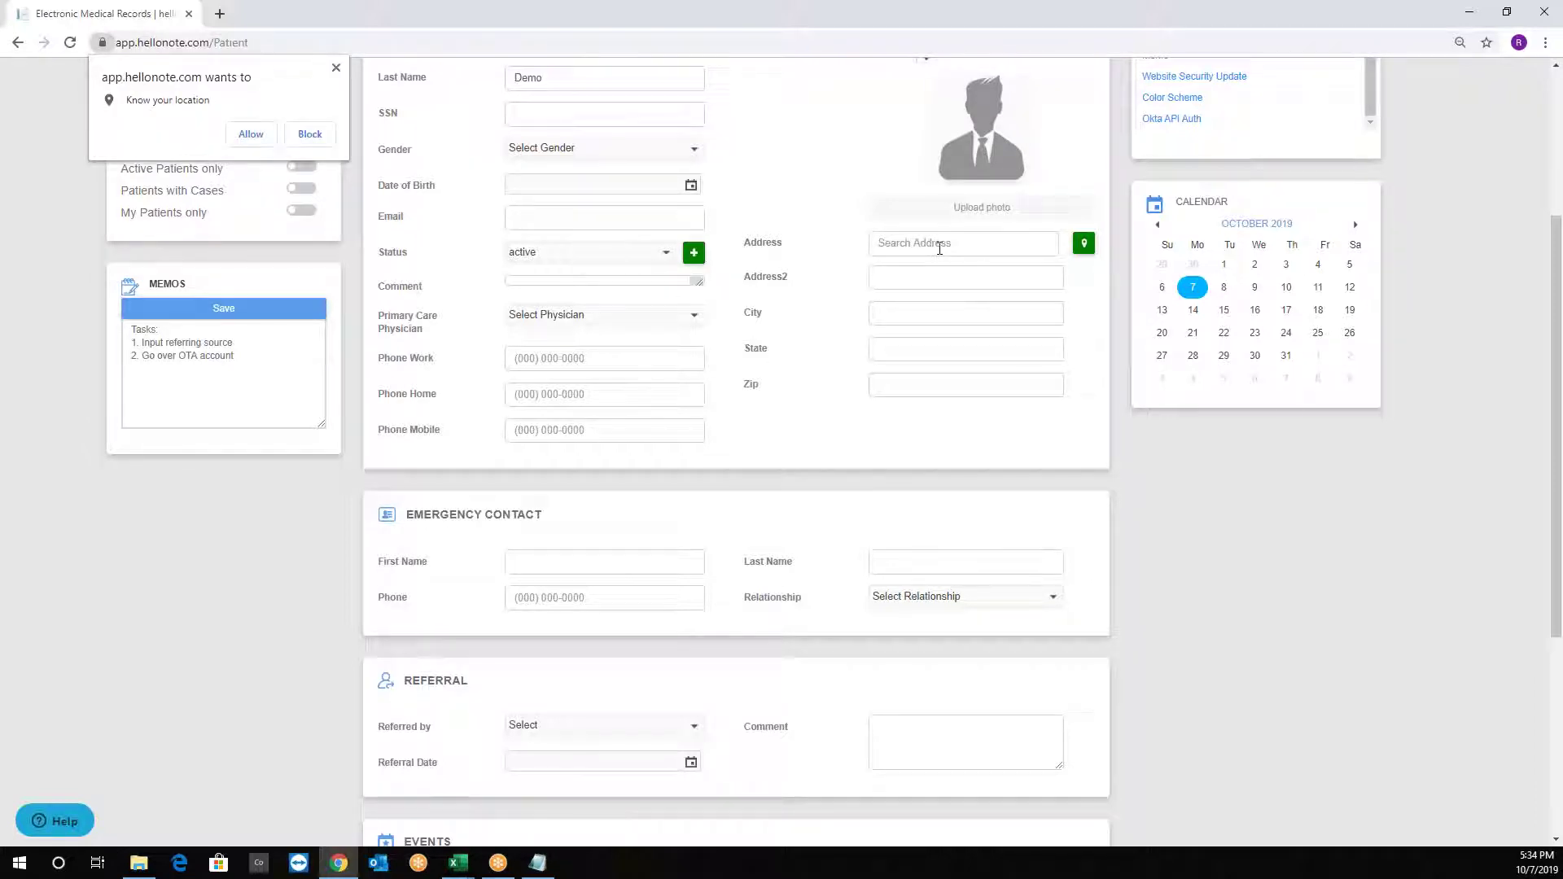
text(1 Main Street)
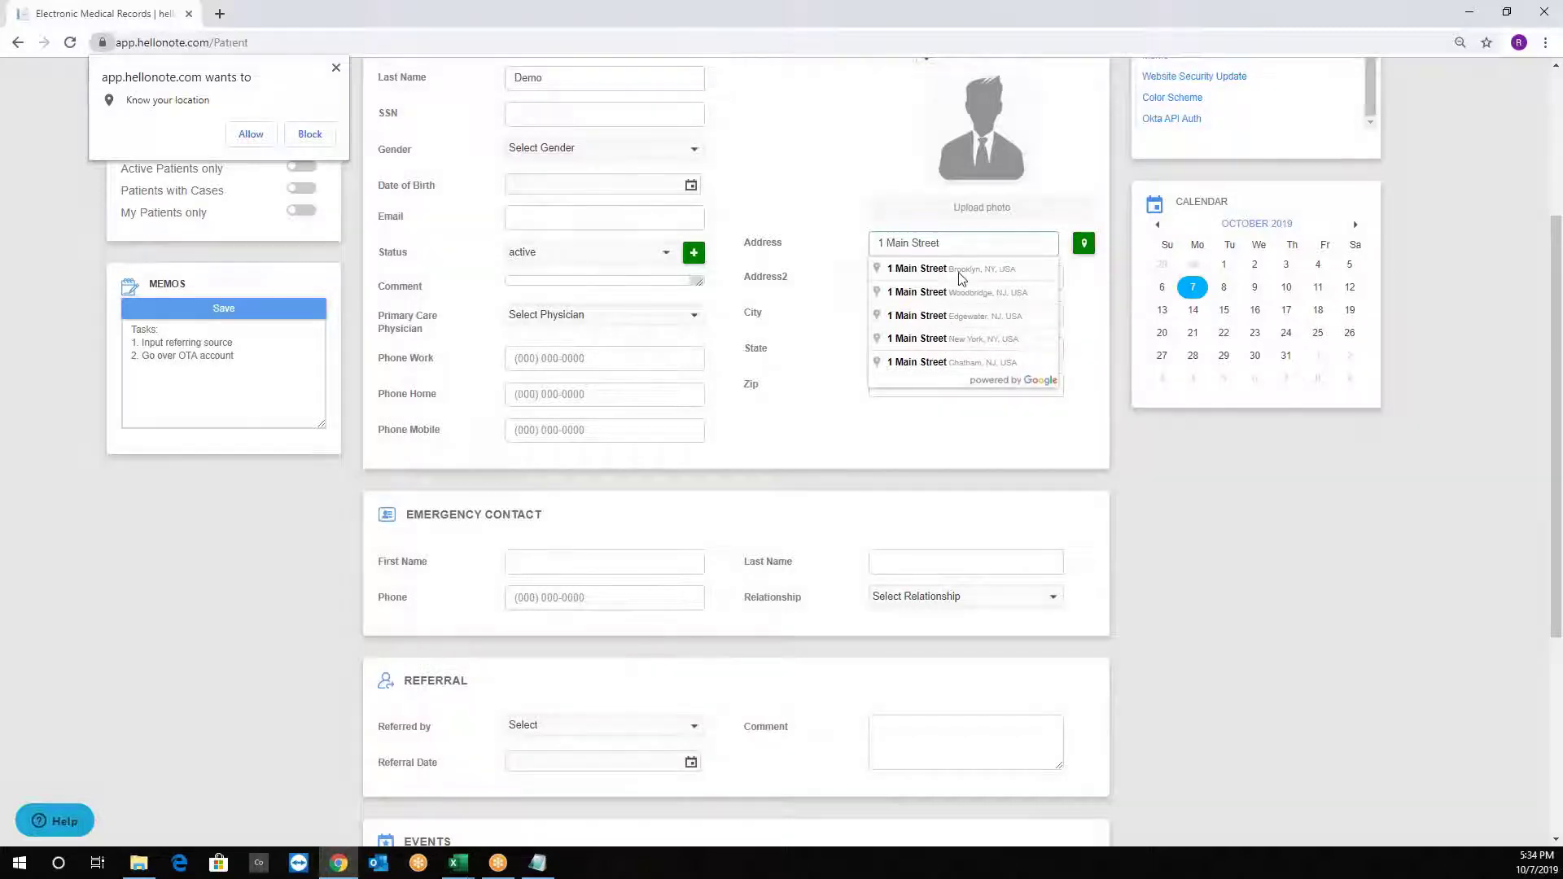
click(961, 275)
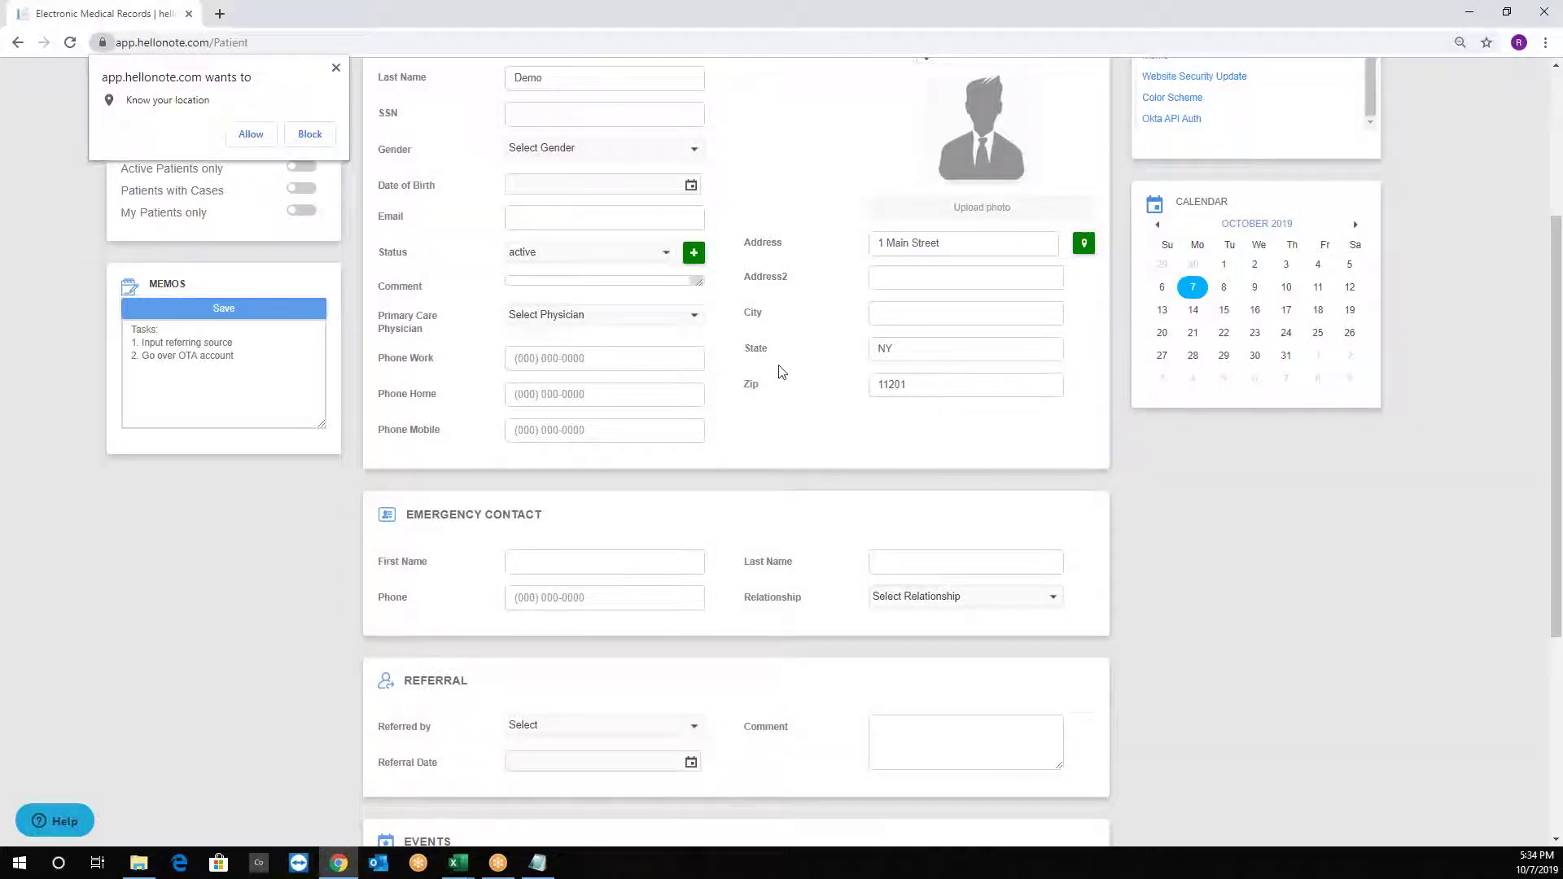
scroll(781, 372, down, 3)
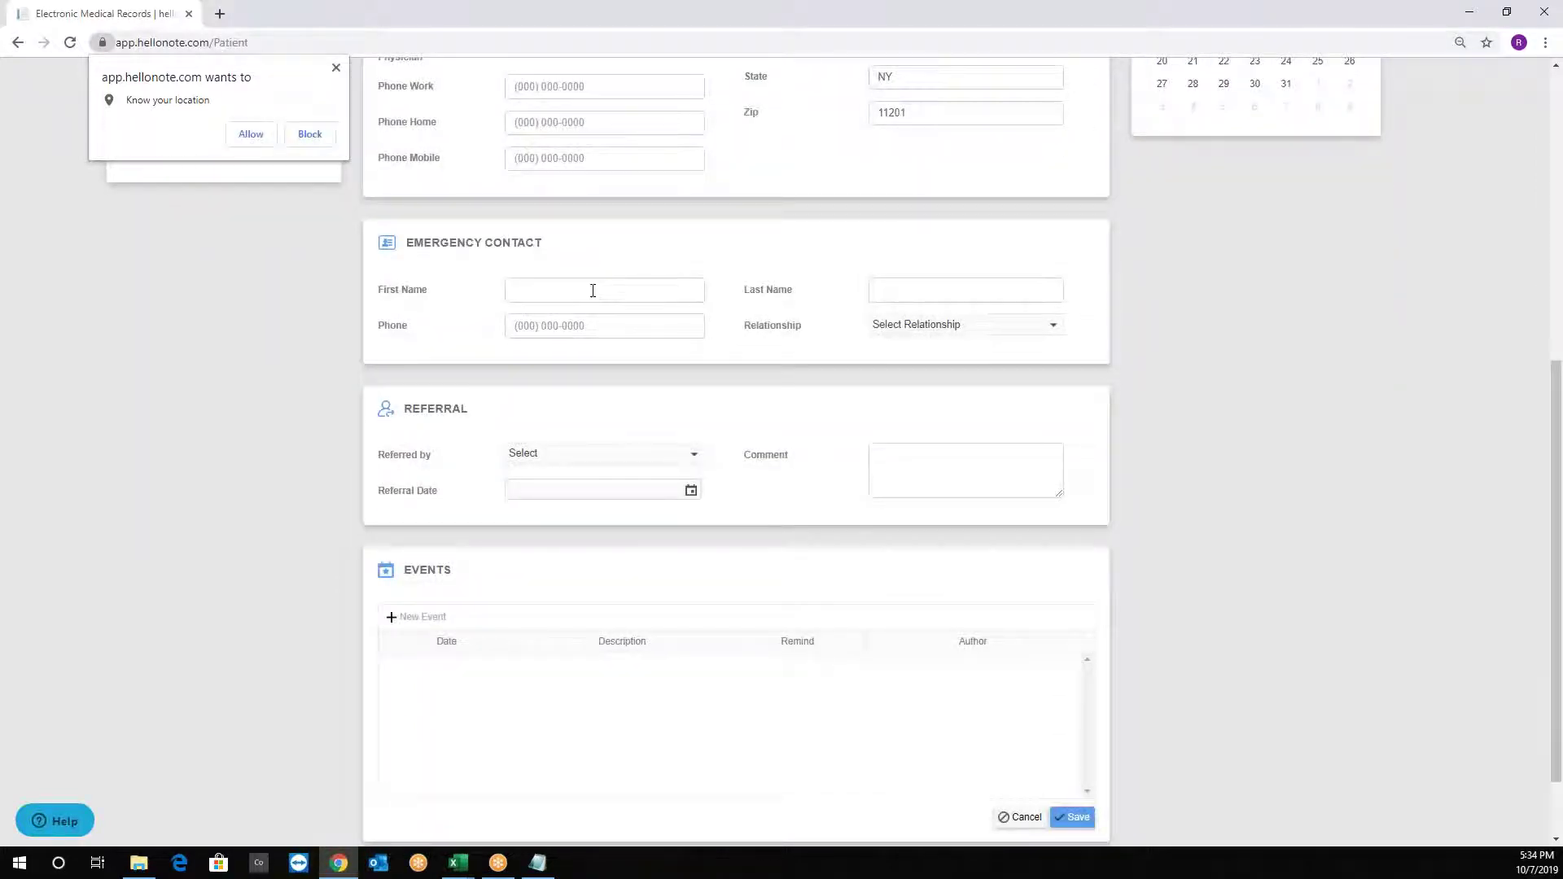
scroll(593, 291, down, 2)
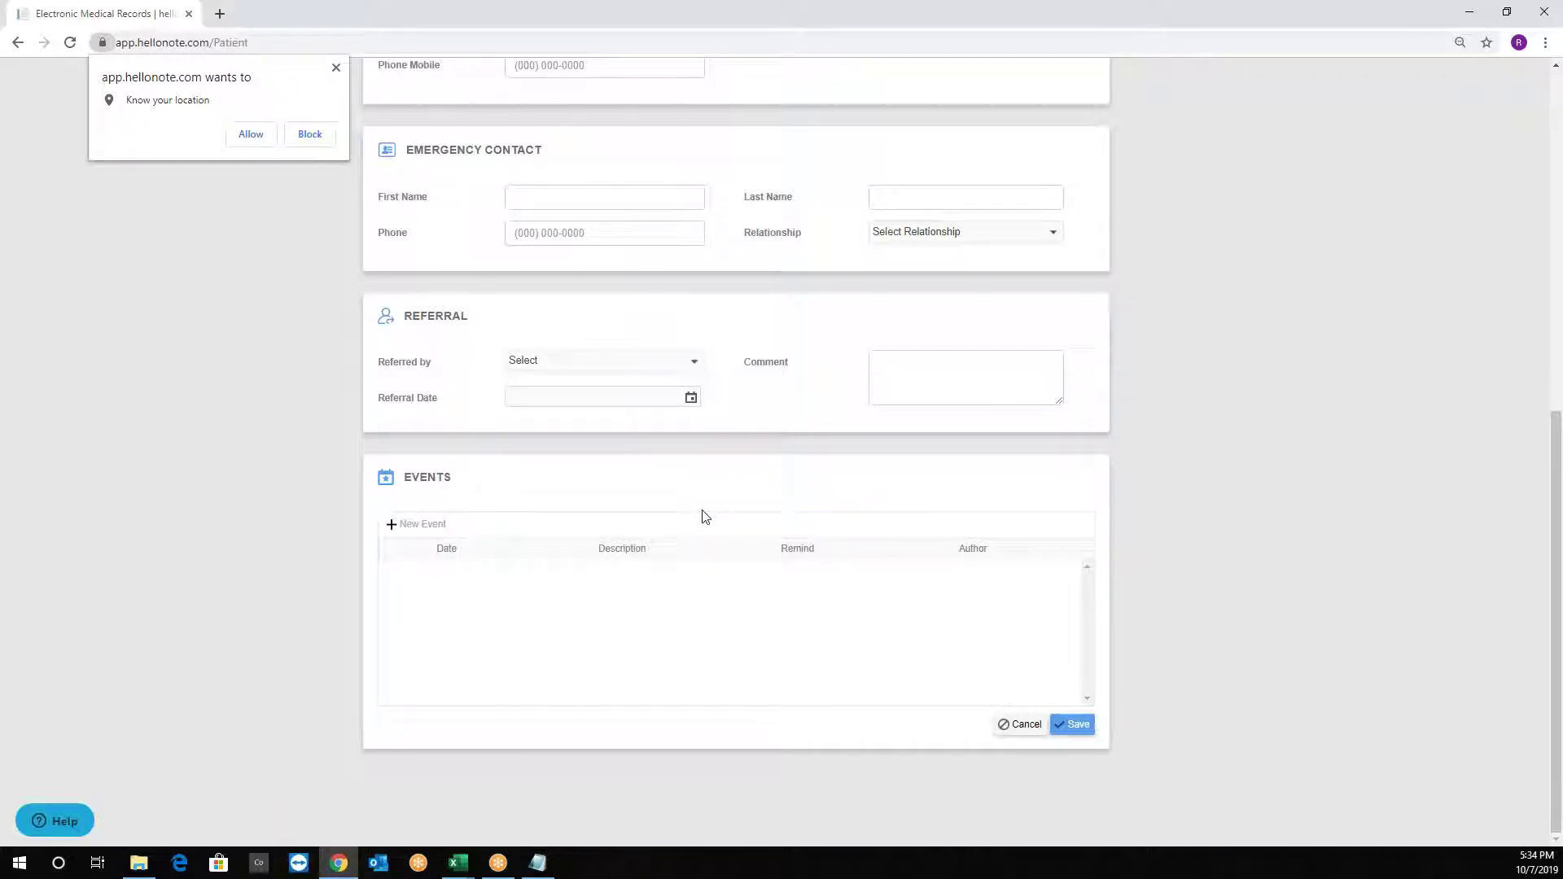
scroll(561, 509, up, 2)
scroll(579, 568, down, 2)
click(409, 524)
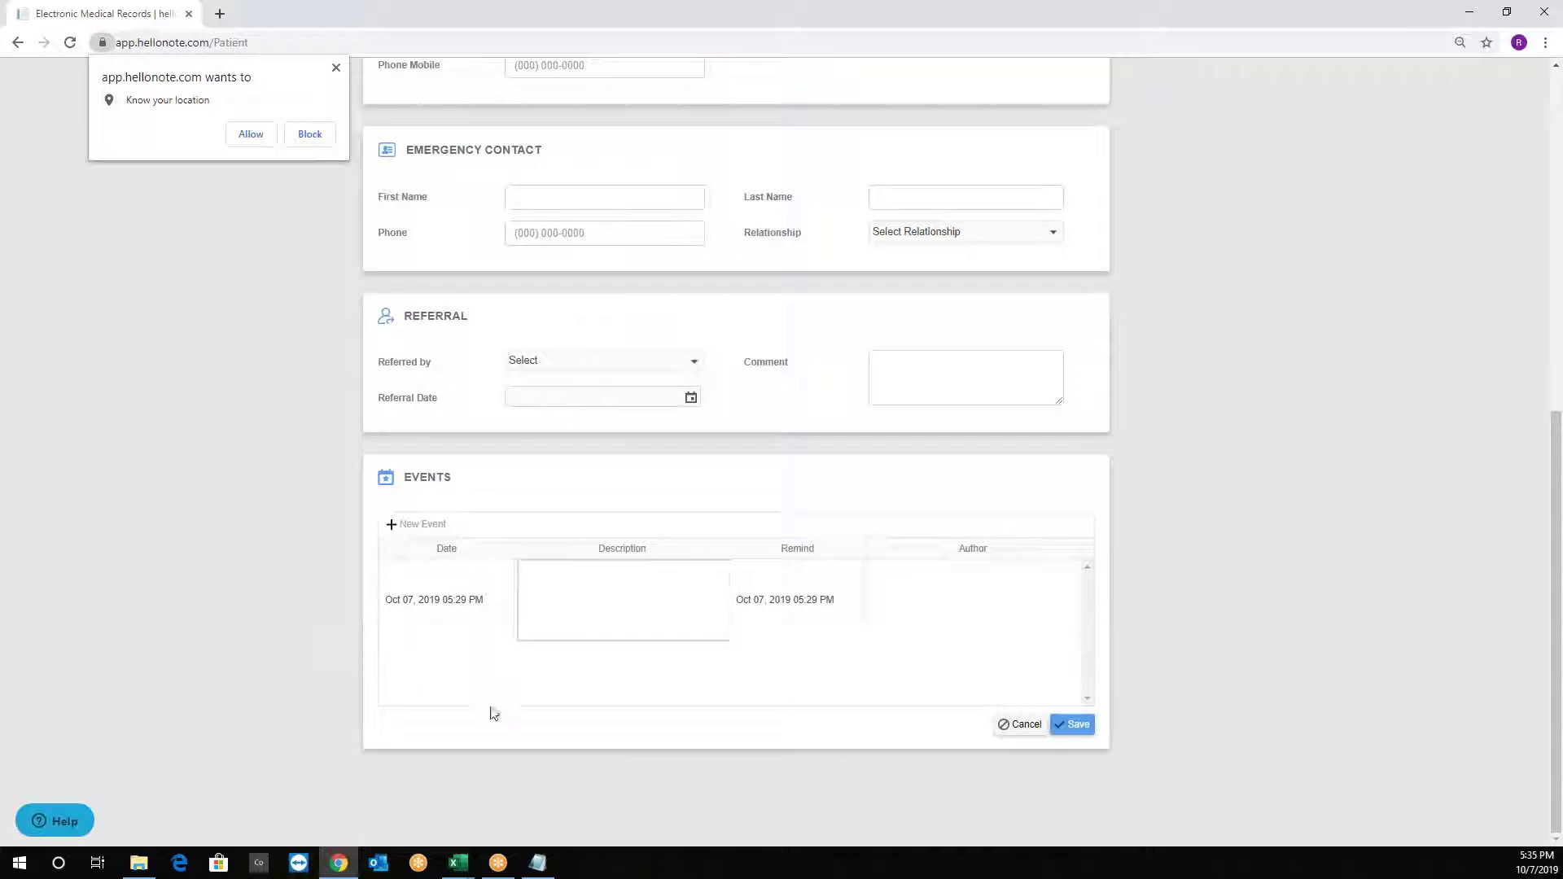
Describe the event as 'This is a training video', set its reminder to October 14, 2019, and save.
text(This is a training video.)
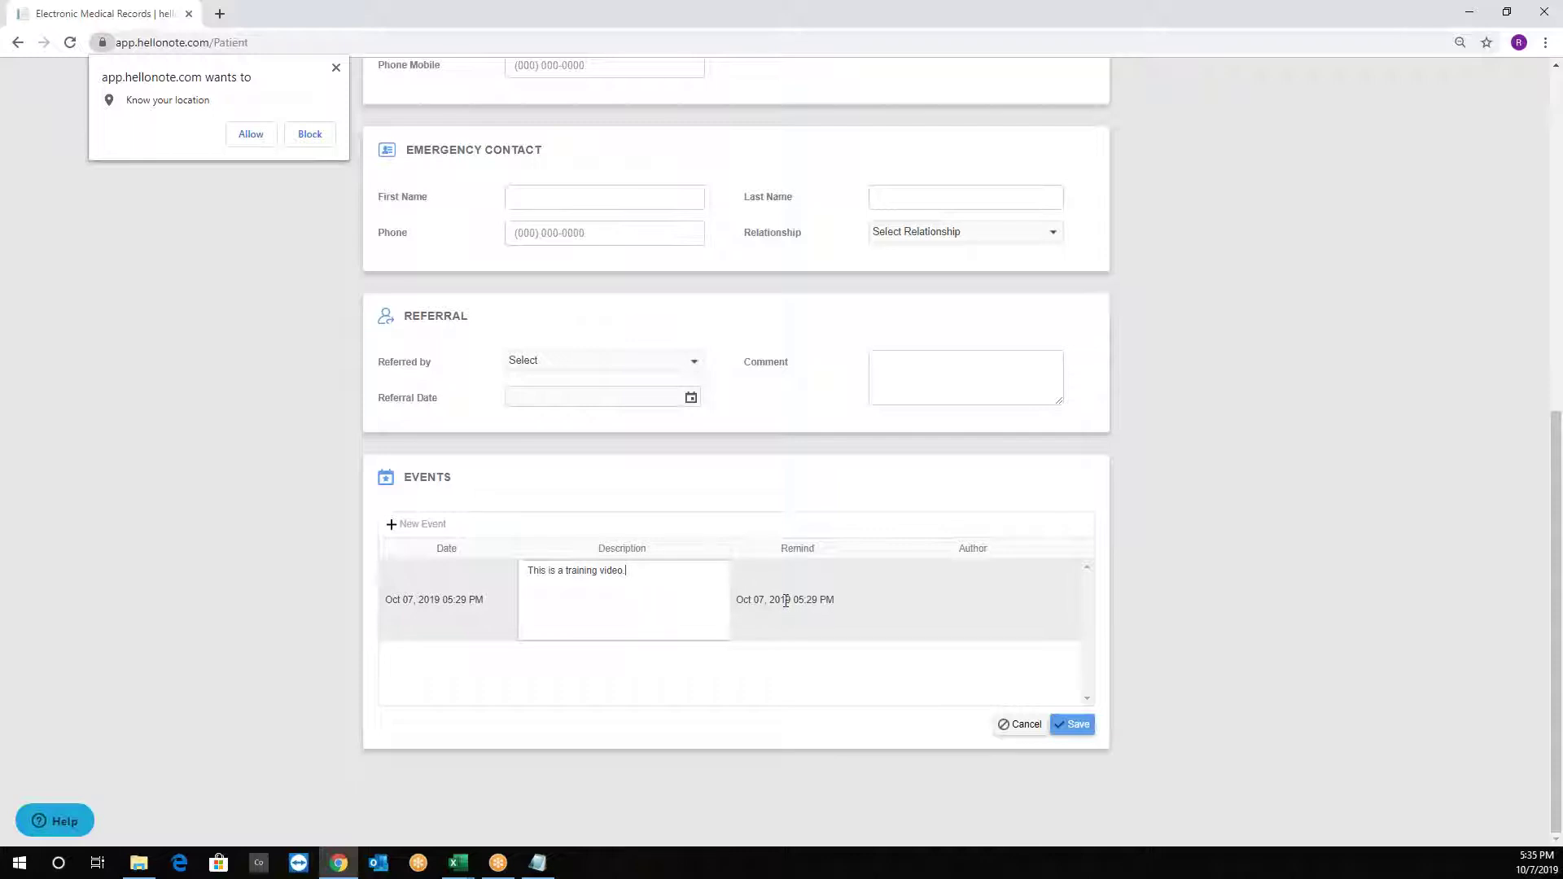
click(786, 600)
click(791, 572)
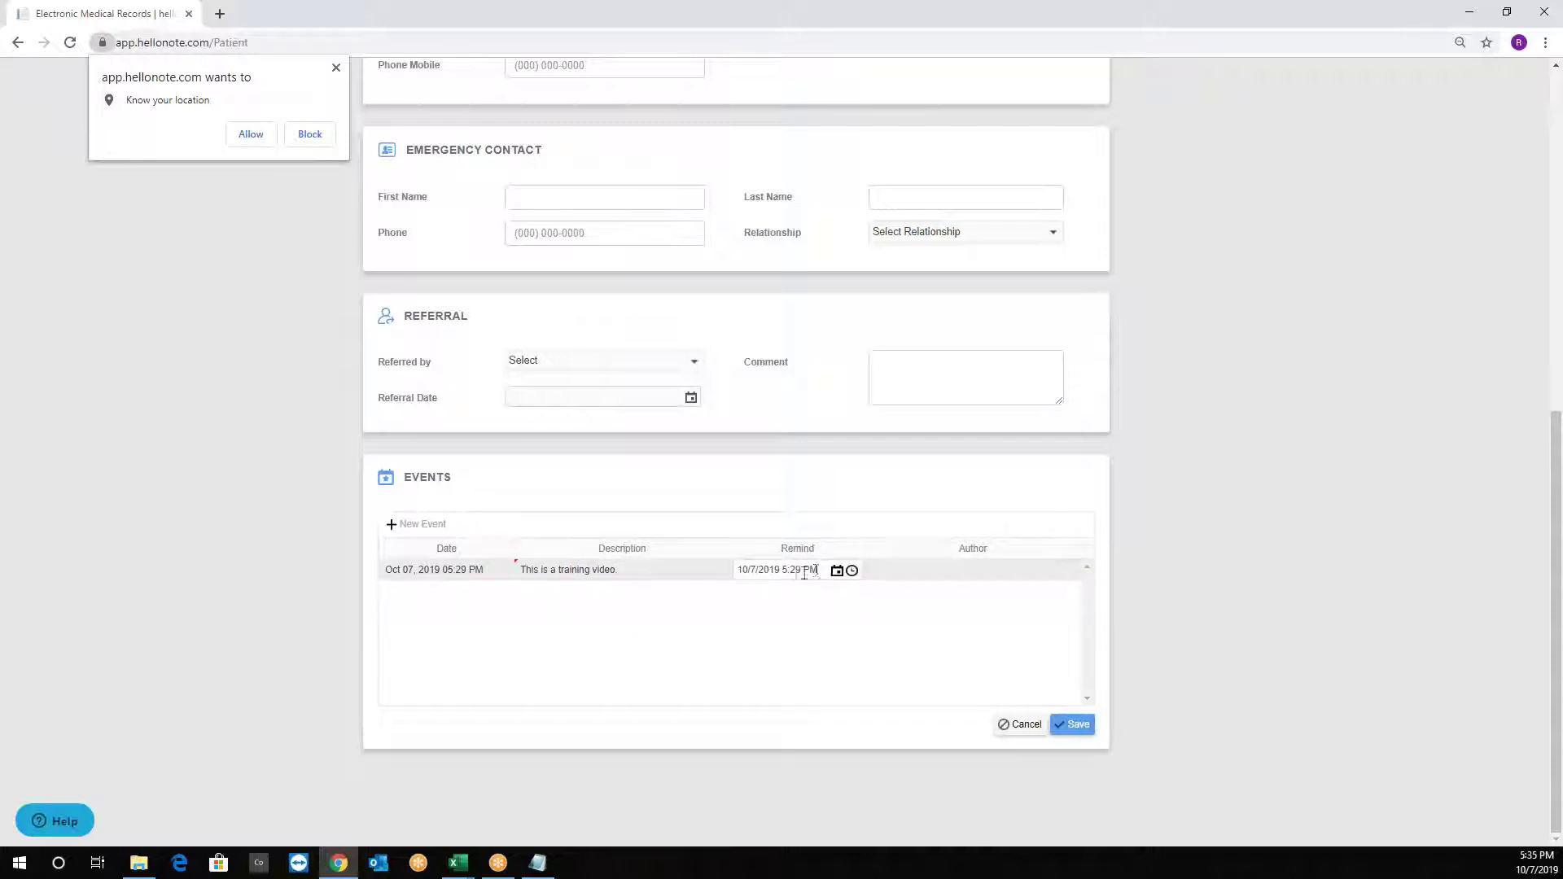
click(837, 571)
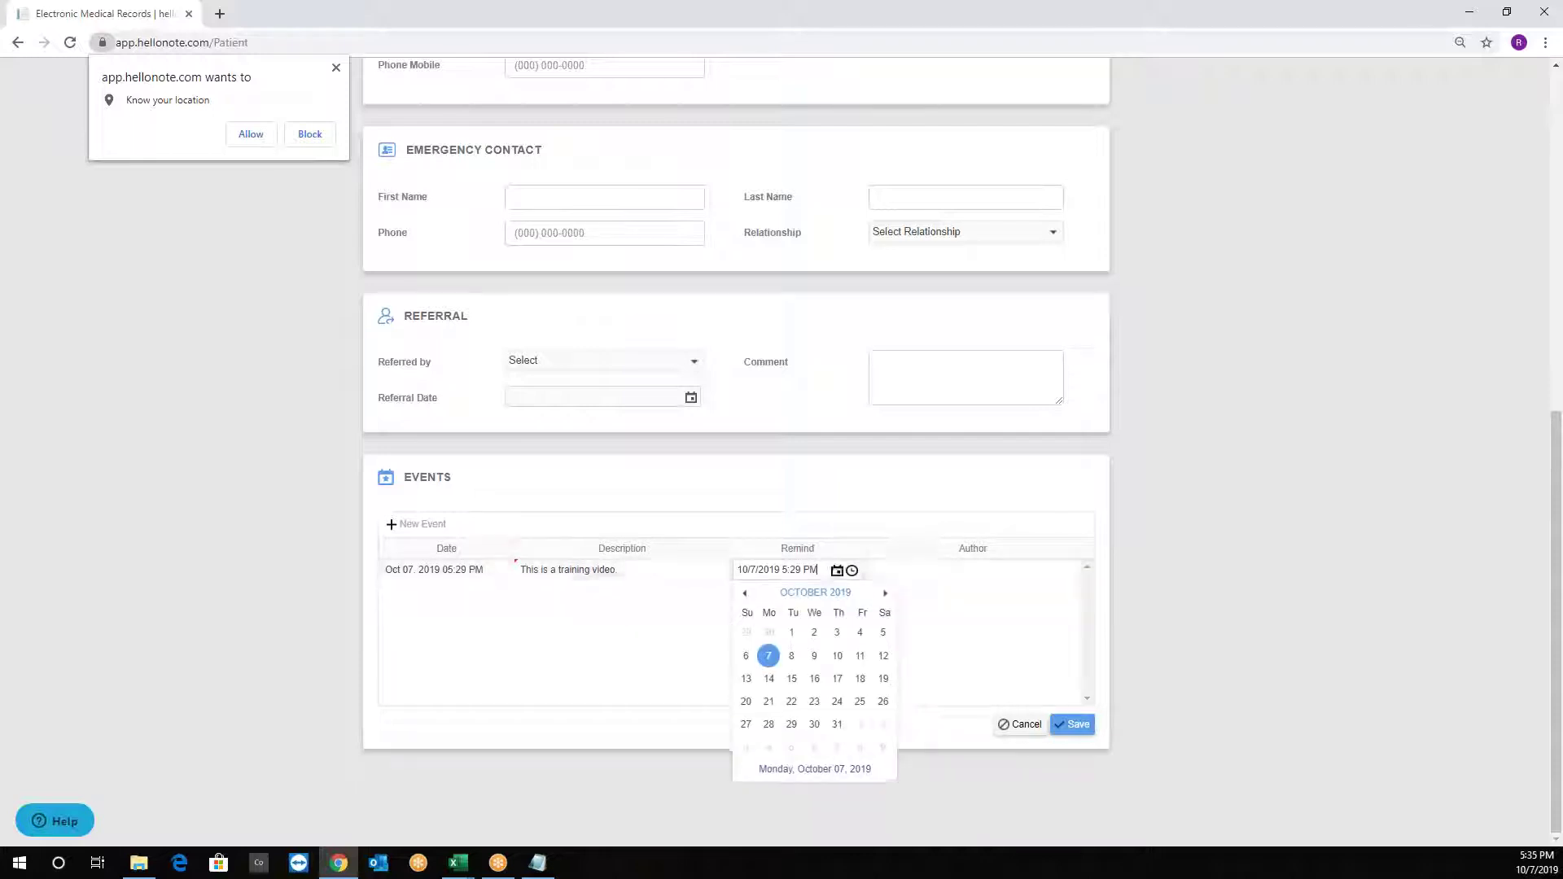
click(775, 686)
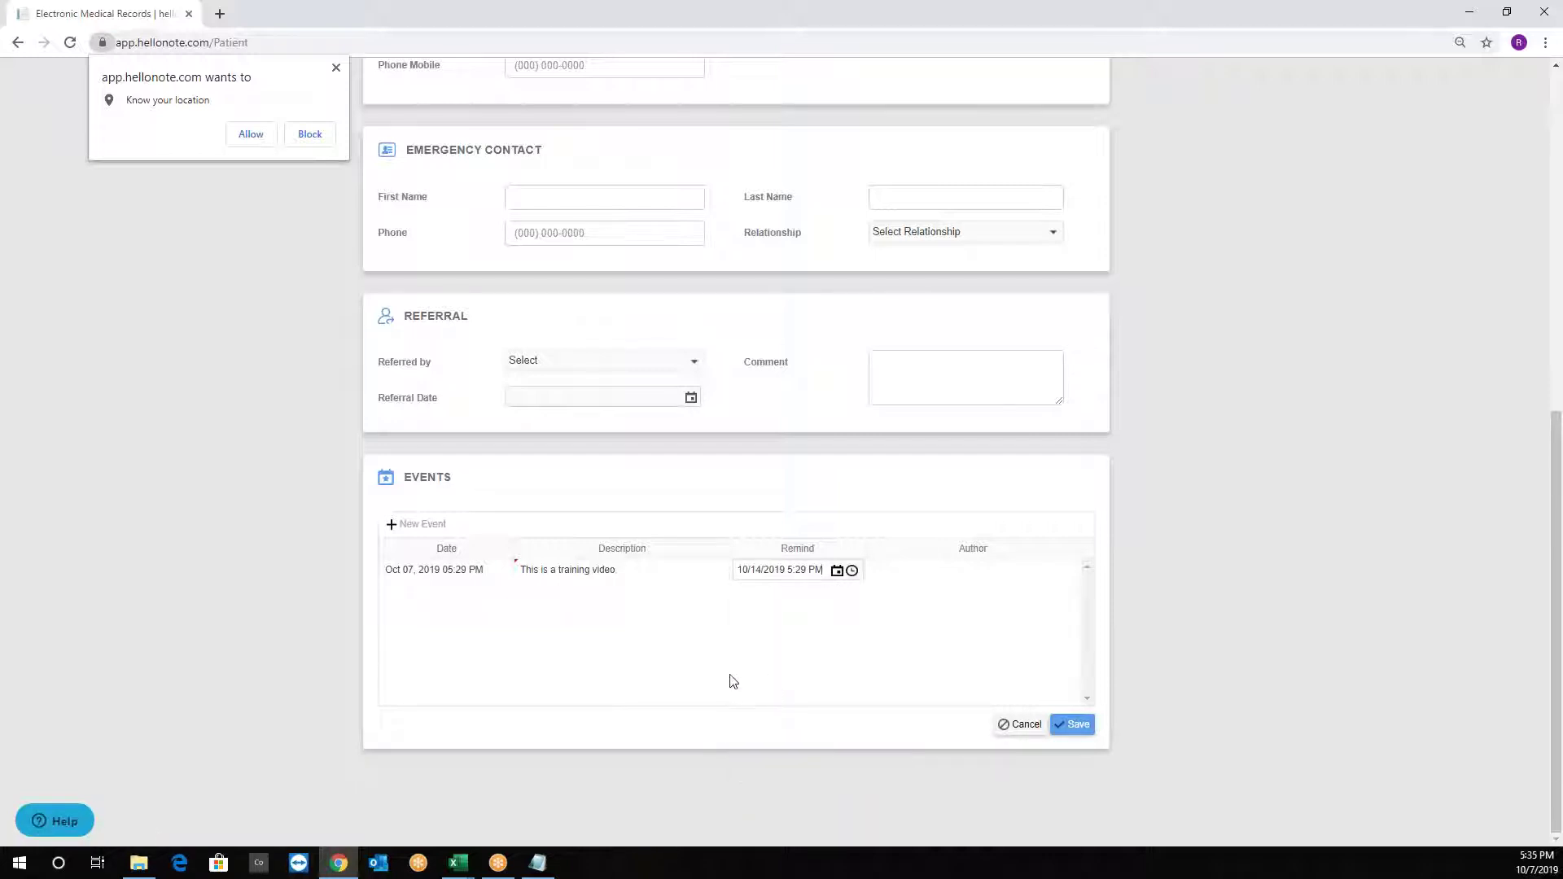
click(1078, 726)
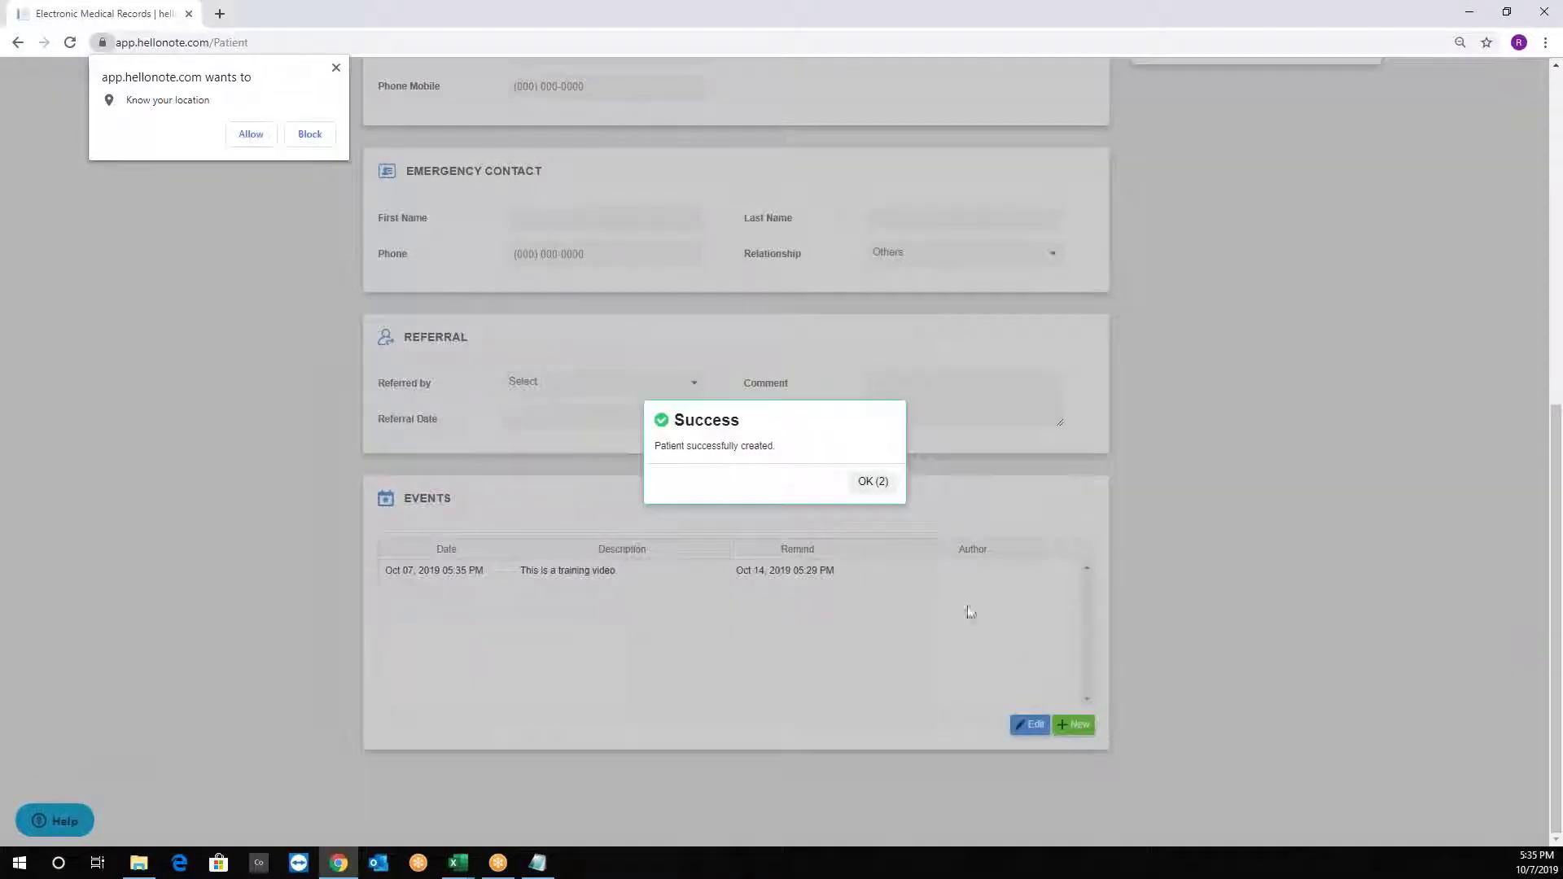
click(863, 483)
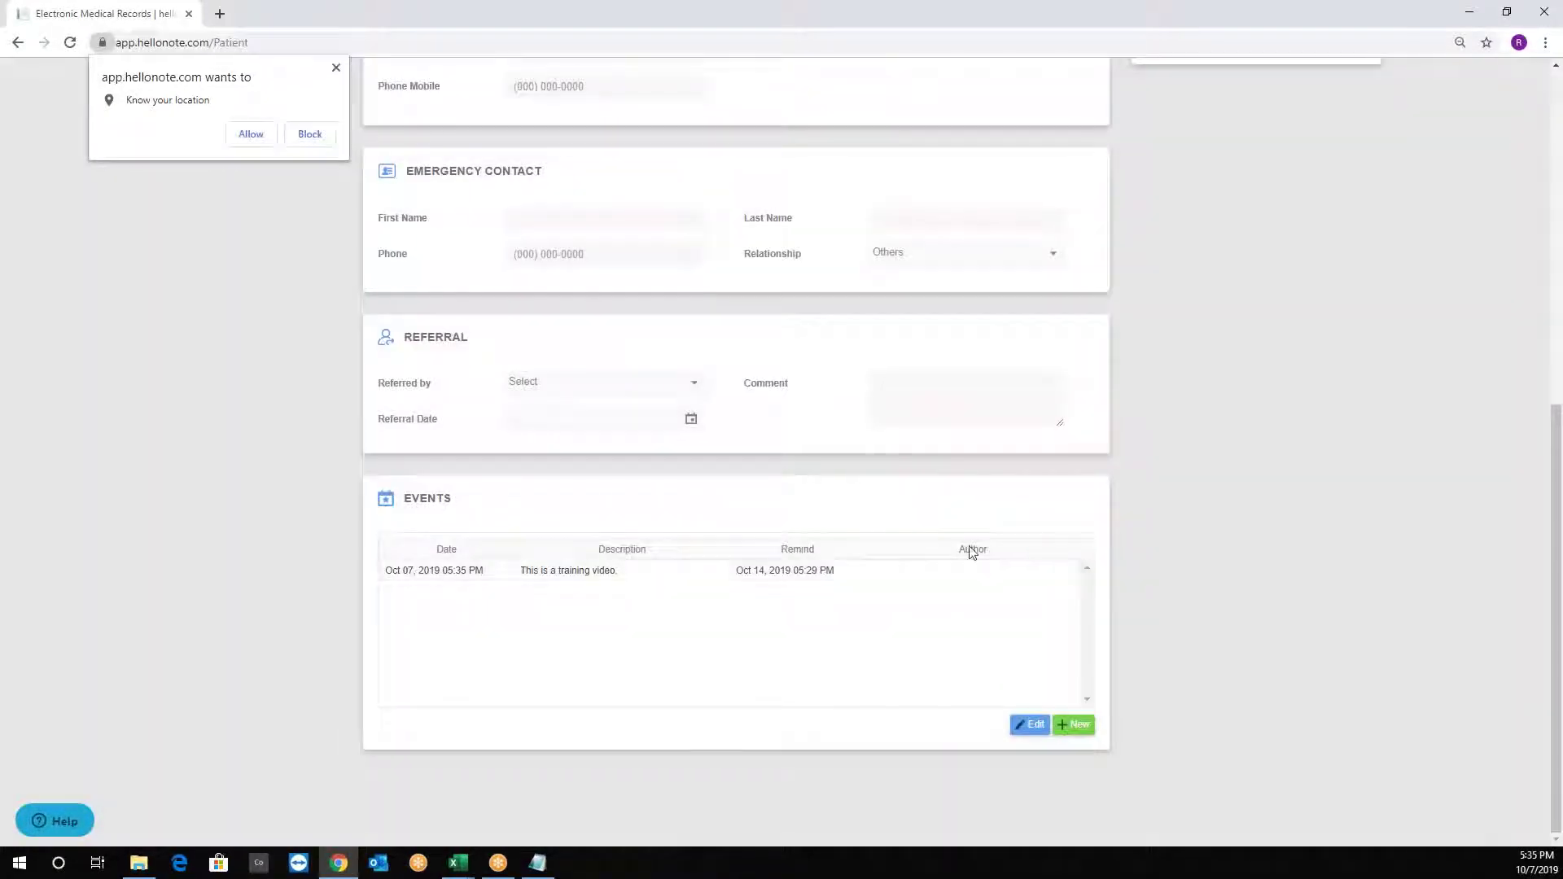
click(335, 69)
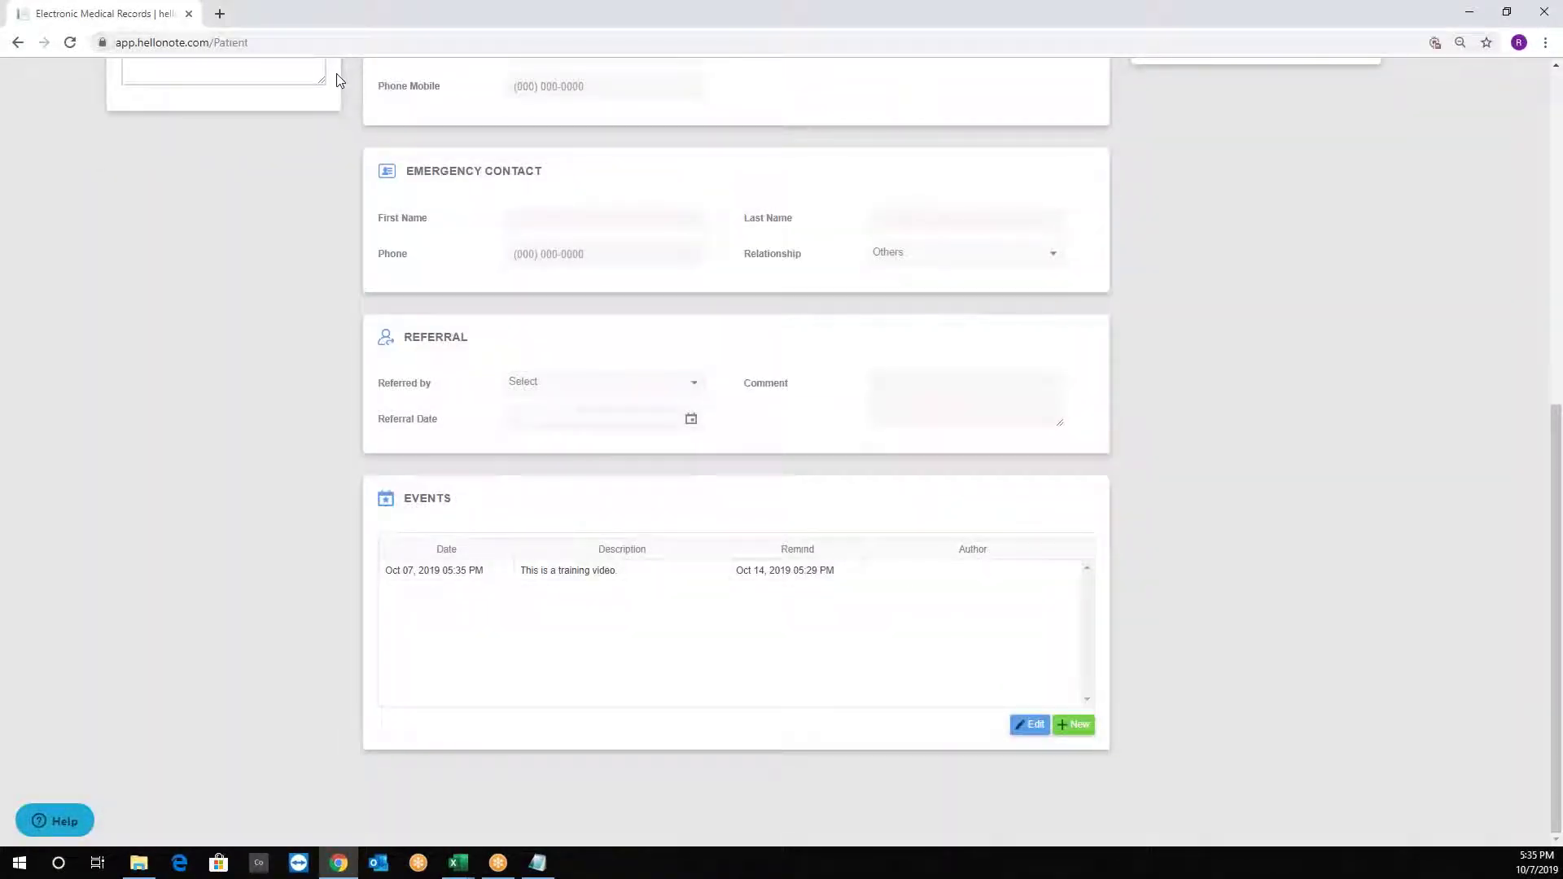
scroll(681, 454, up, 8)
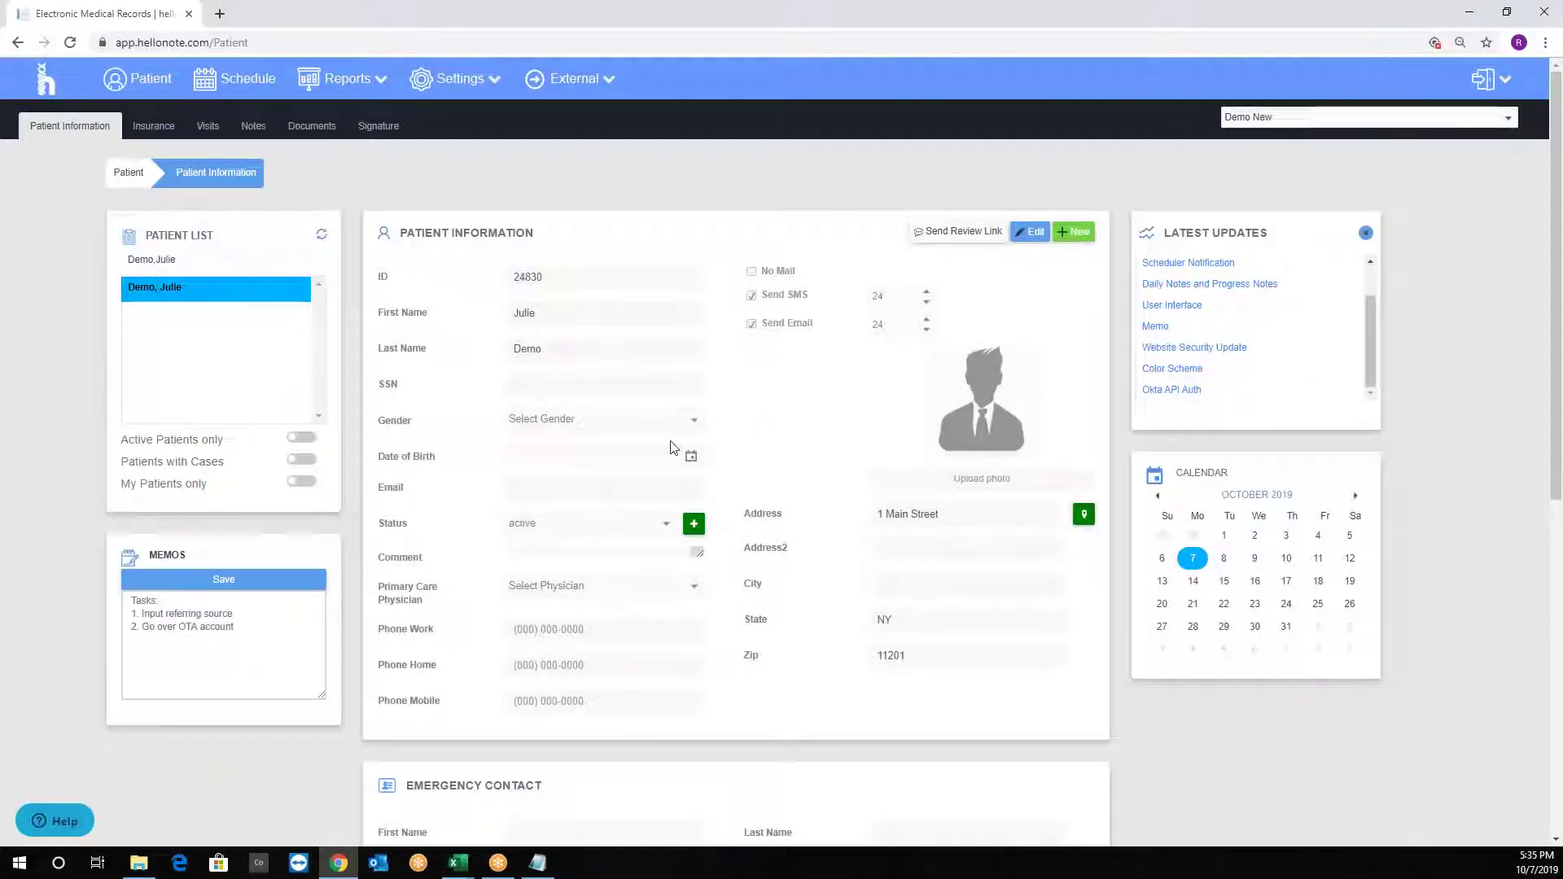
click(1032, 233)
scroll(701, 446, down, 5)
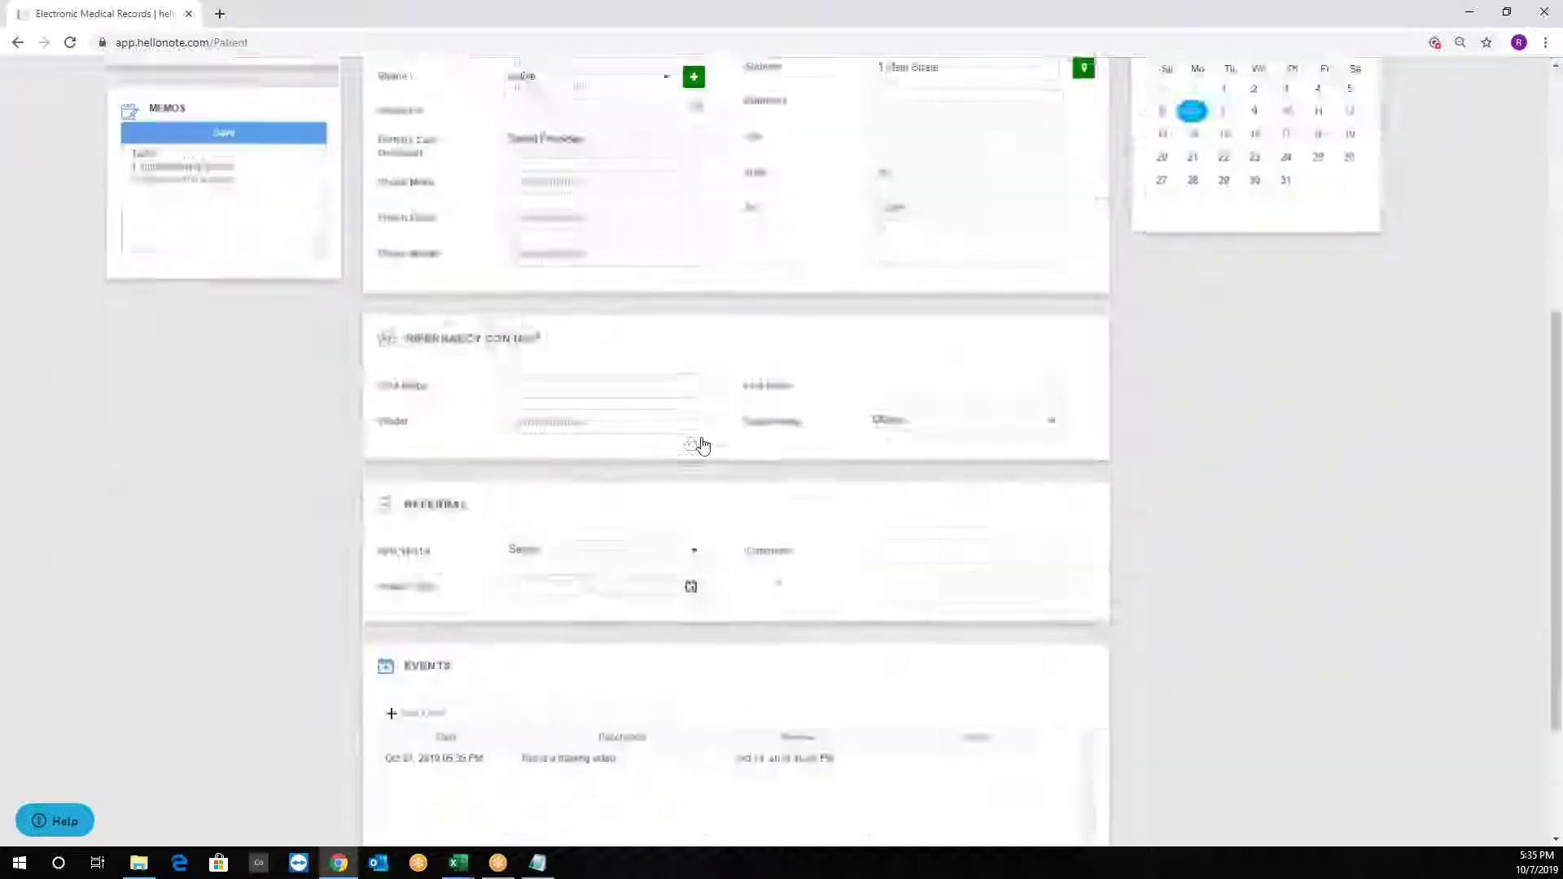